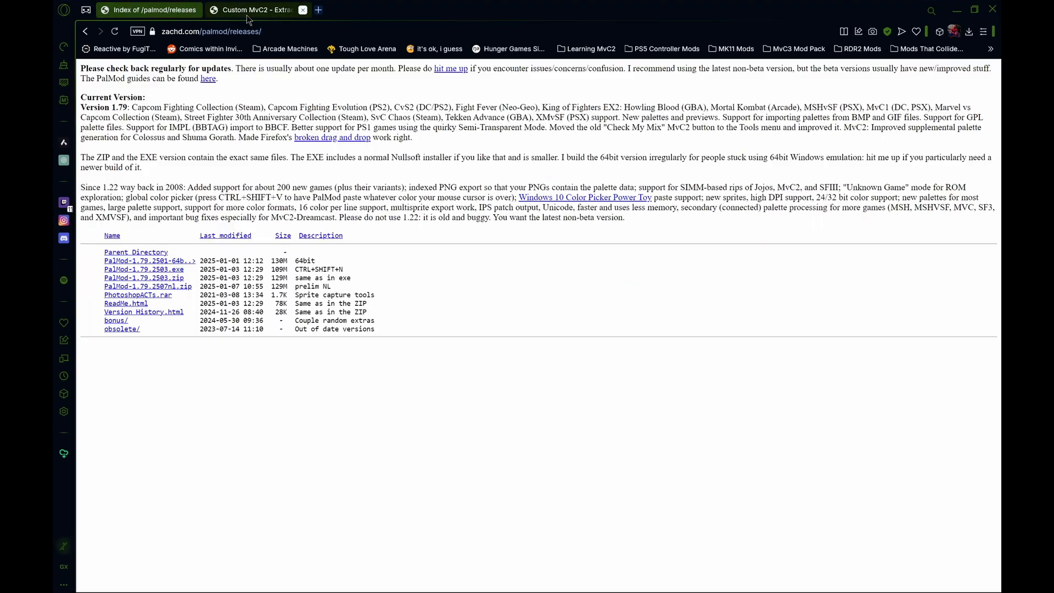
- Download Hikari's version of ARCTool from the CollectionTool section of the Custom MvC2 extraction guide
click(251, 15)
click(156, 12)
click(253, 16)
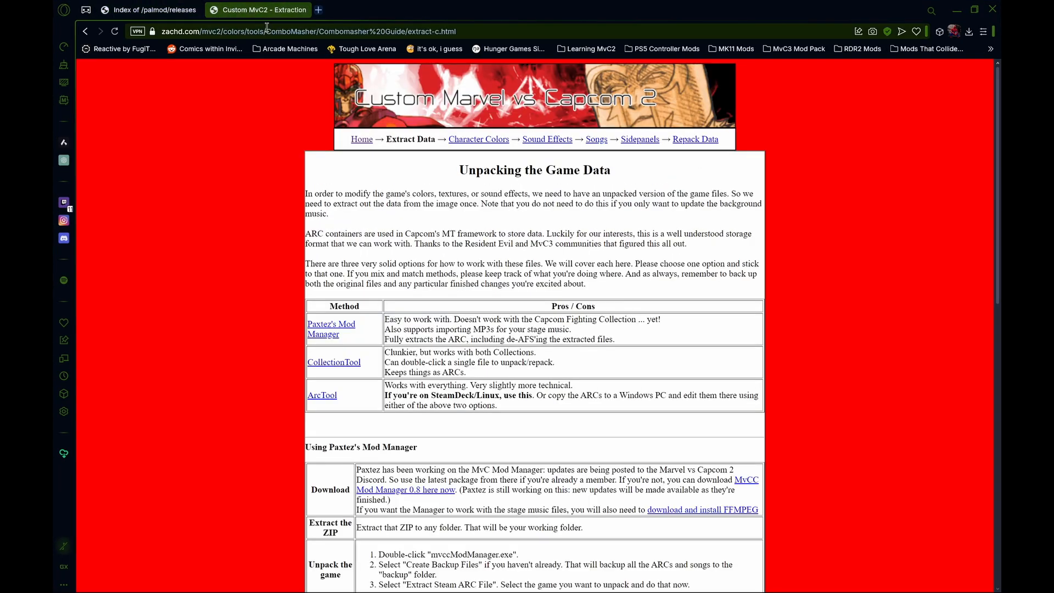
scroll(603, 174, down, 8)
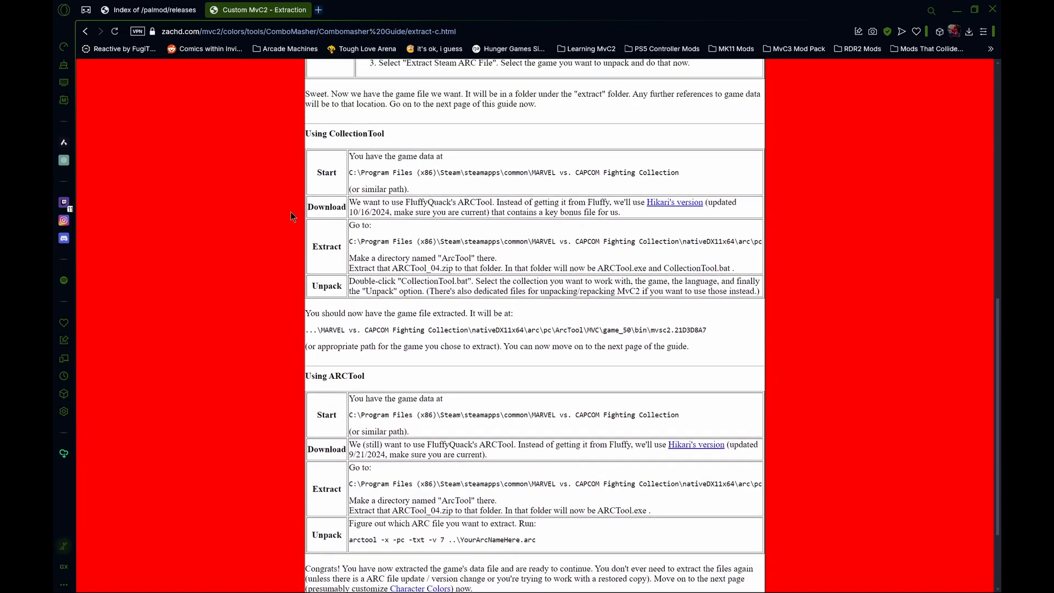
click(661, 203)
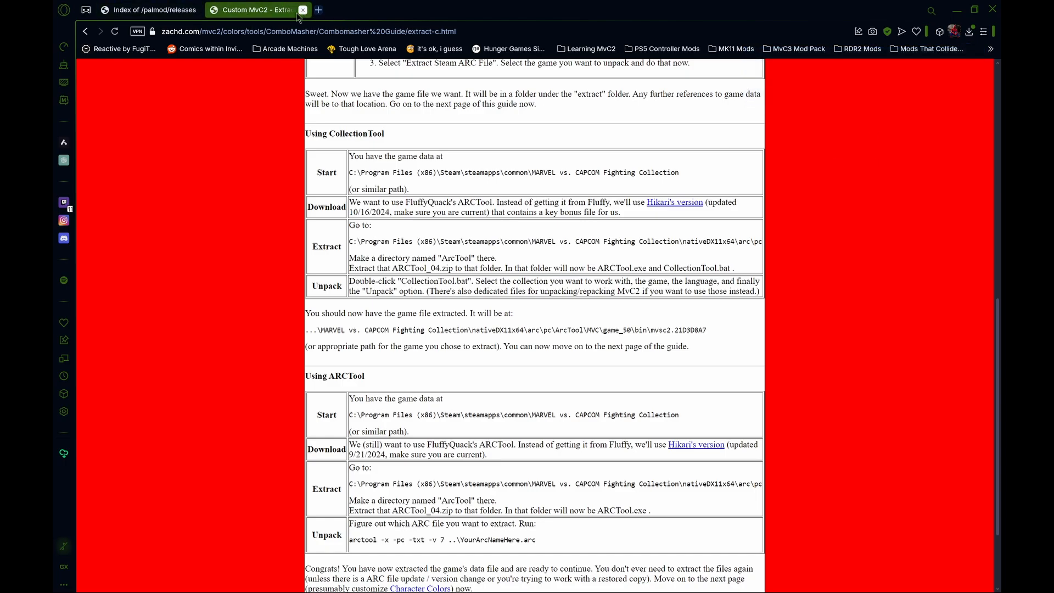
- Download the 64-bit PalMod 1.79.2501 archive from the PalMod releases page
click(154, 10)
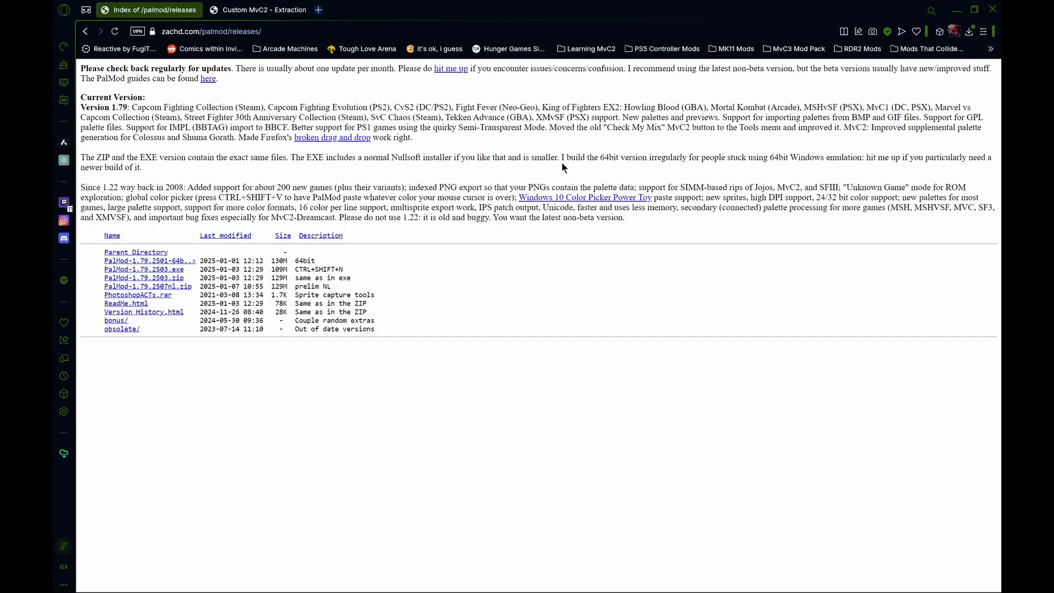
click(153, 264)
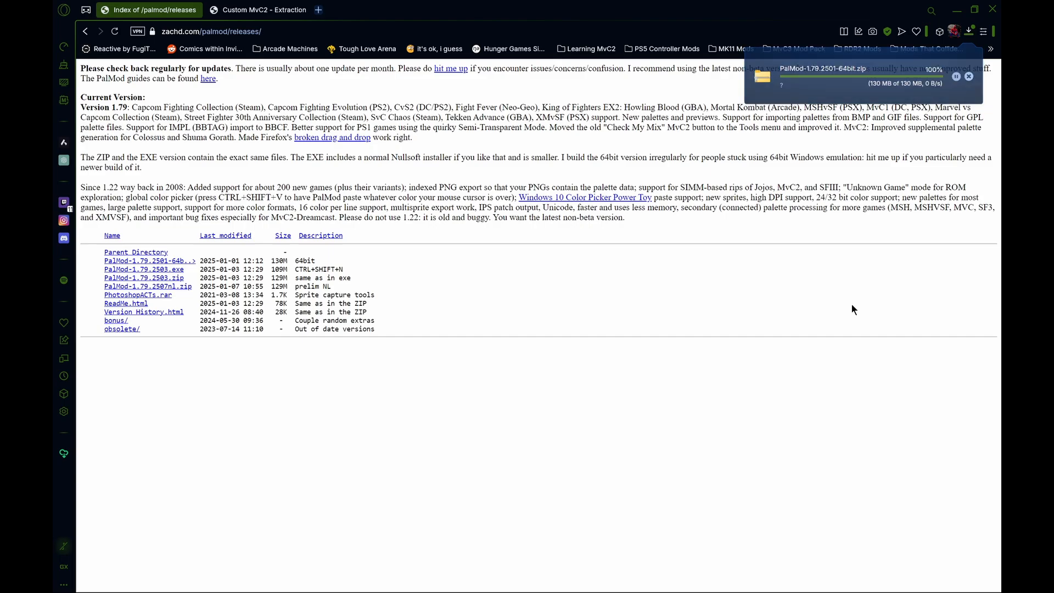
- Switch to Steam and browse the local files of MARVEL vs. CAPCOM Fighting Collection
mouse_move(626, 579)
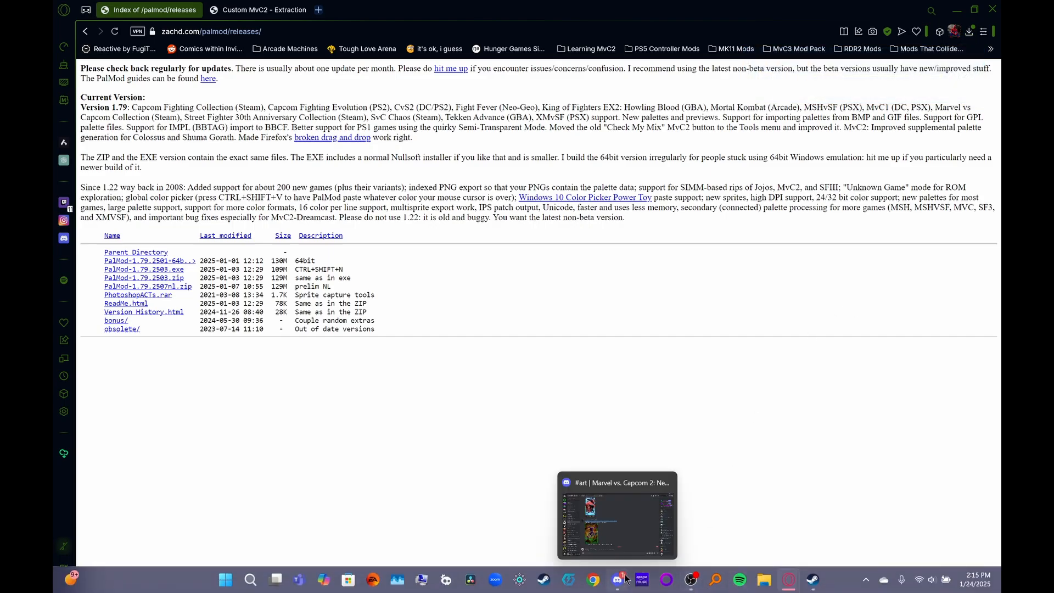
drag(755, 539, 476, 5)
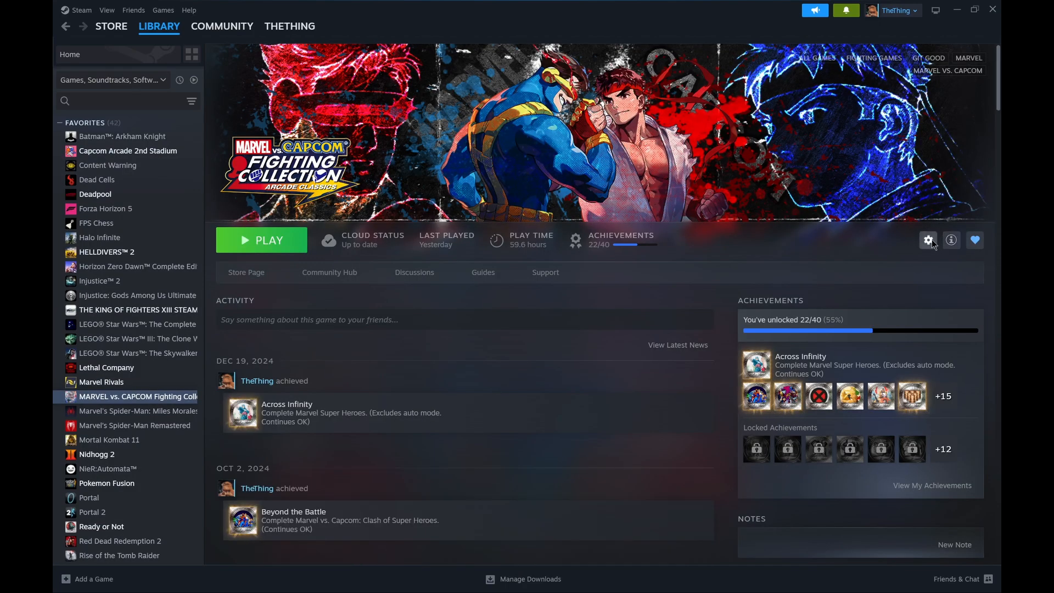
click(929, 240)
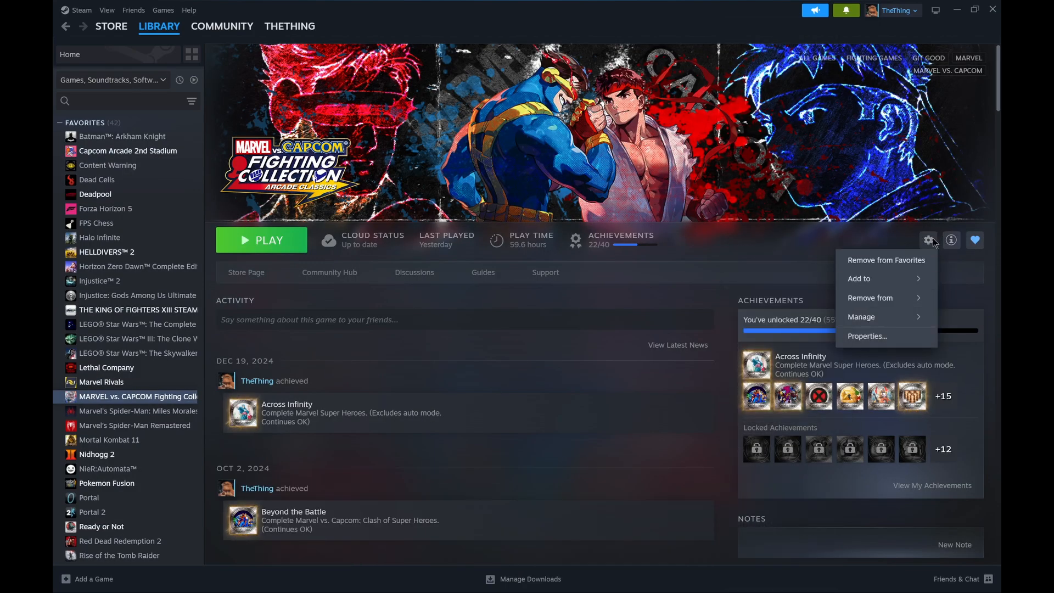
mouse_move(882, 318)
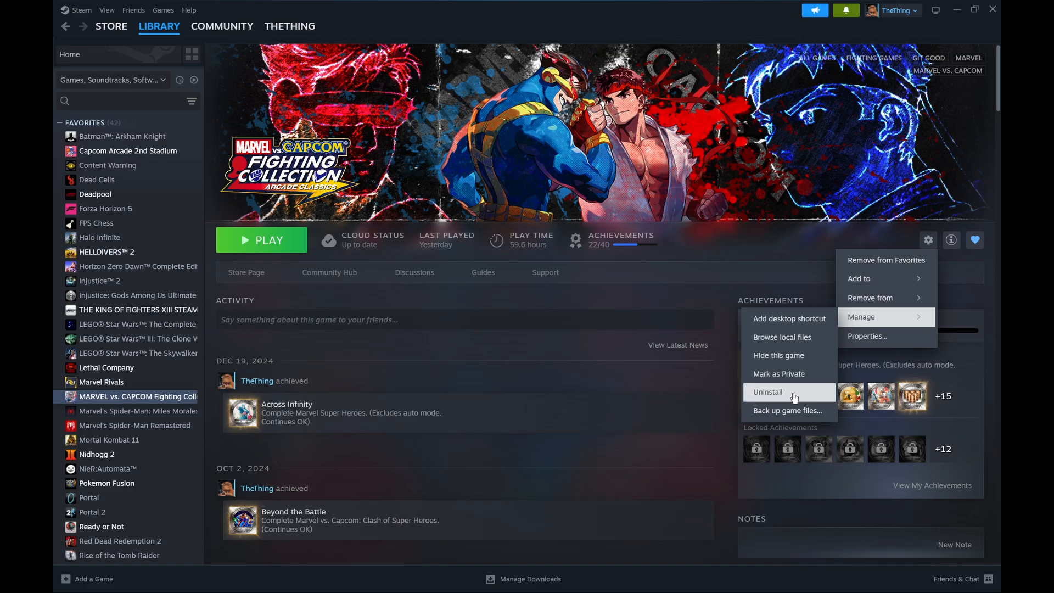
click(786, 338)
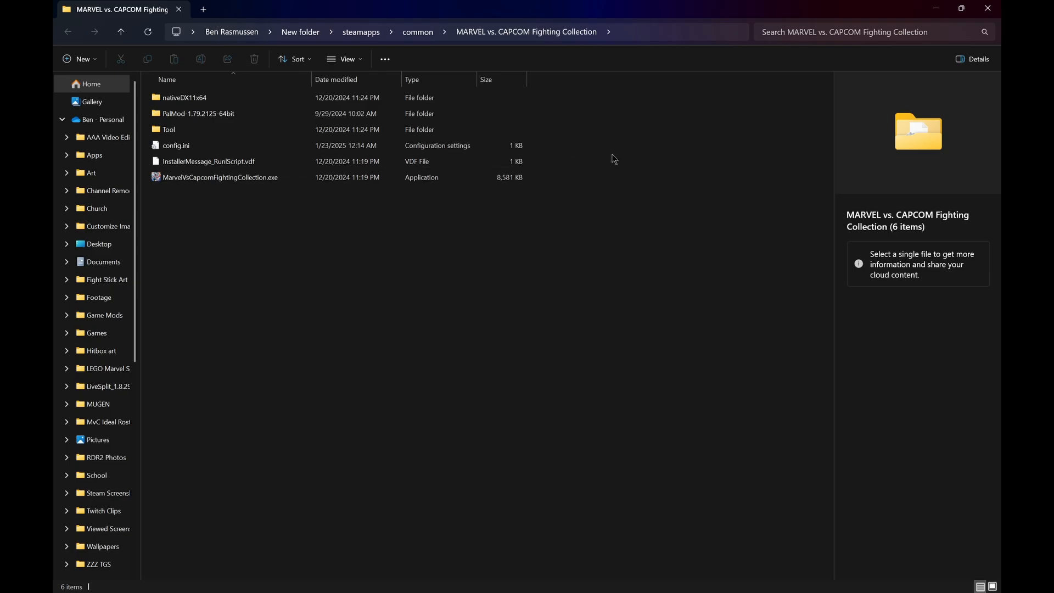
- Show the Downloads folder in a new File Explorer tab placed before the game folder's tab
click(204, 9)
drag(203, 10, 104, 10)
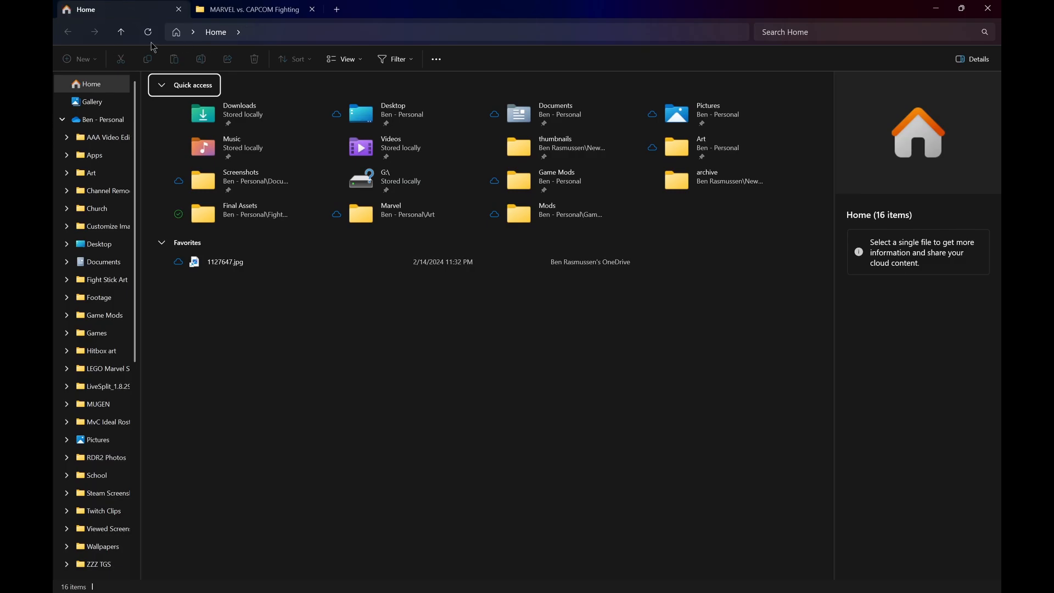
scroll(110, 307, down, 2)
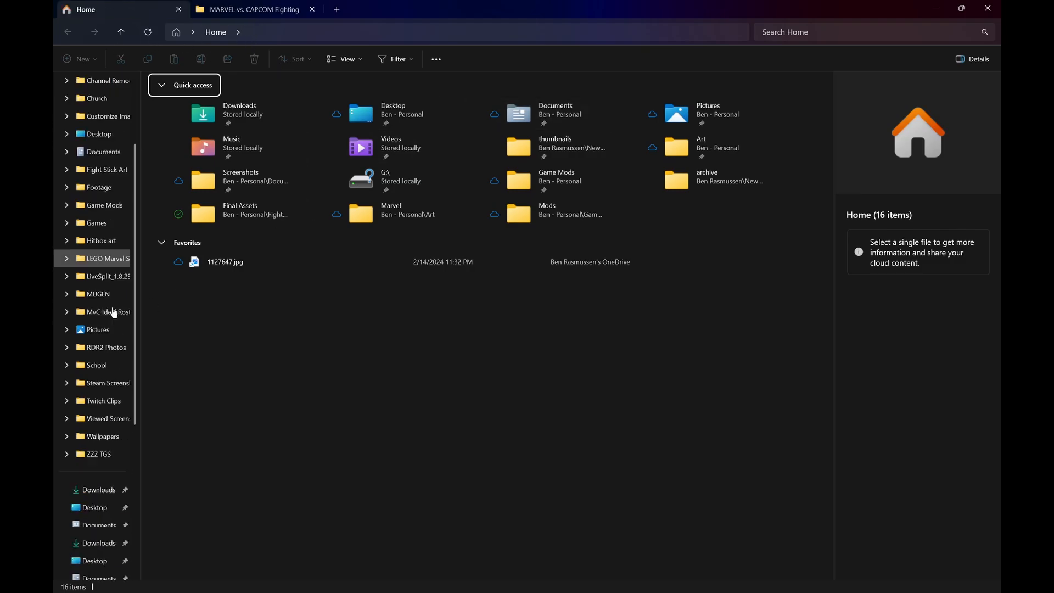
scroll(114, 313, down, 2)
click(97, 400)
click(96, 383)
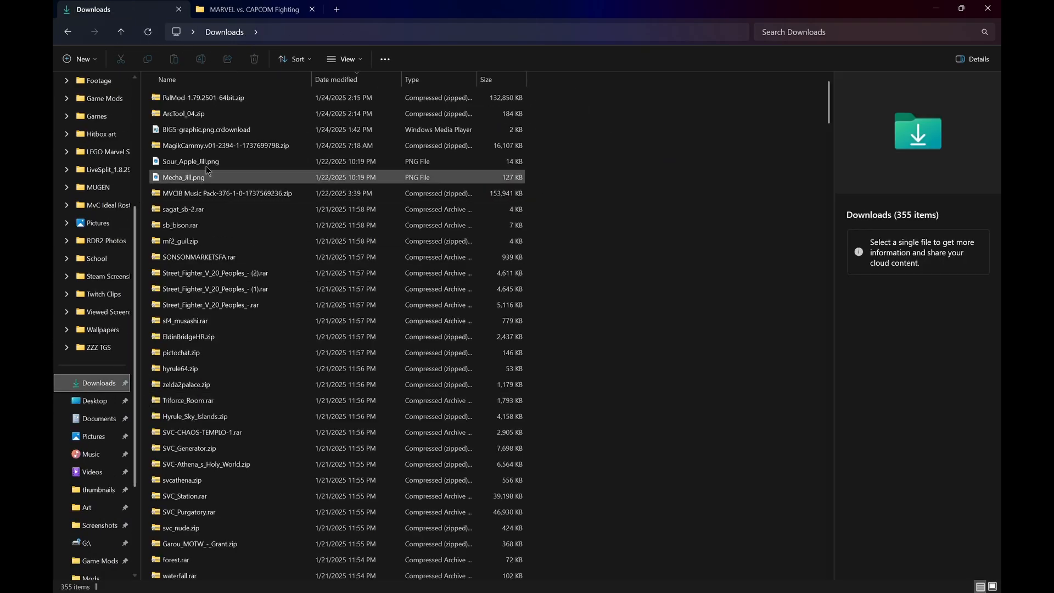
- Extract PalMod-1.79.2501-64bit.zip to its default Downloads folder and dock the extracted folder's window as a tab
click(196, 102)
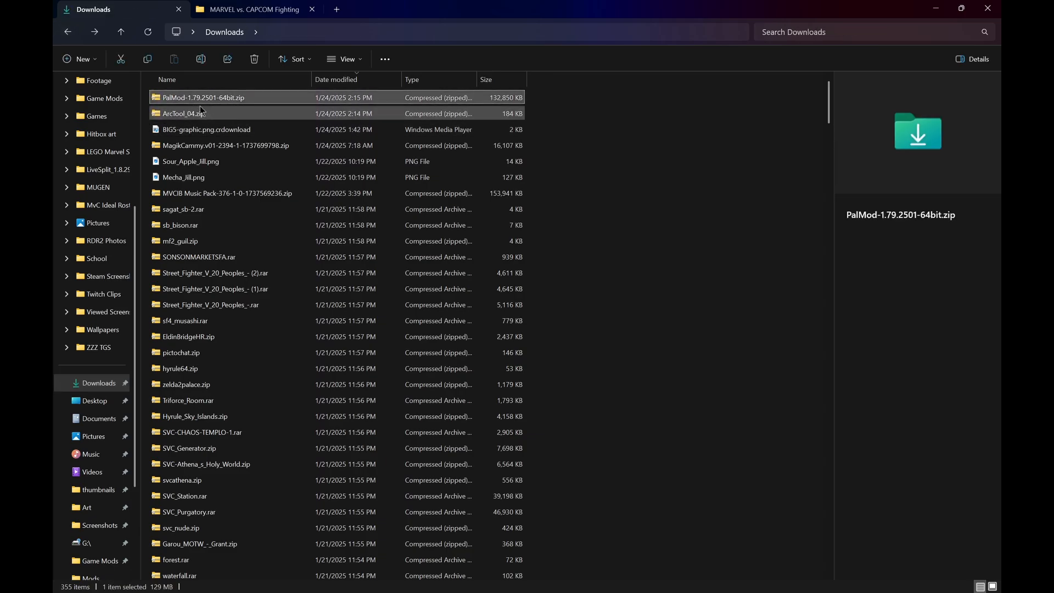
right_click(211, 105)
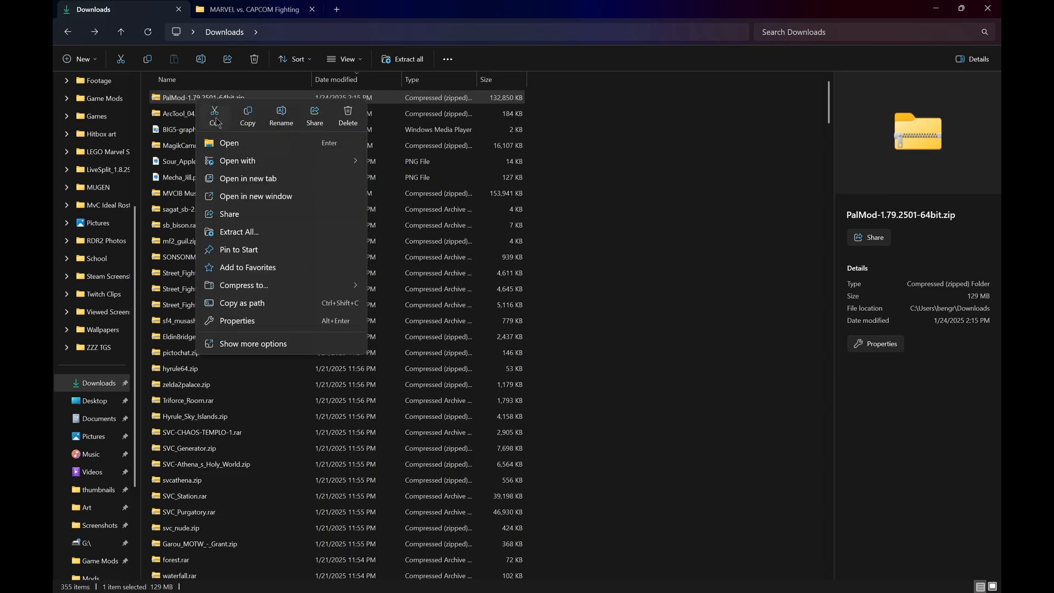
click(251, 231)
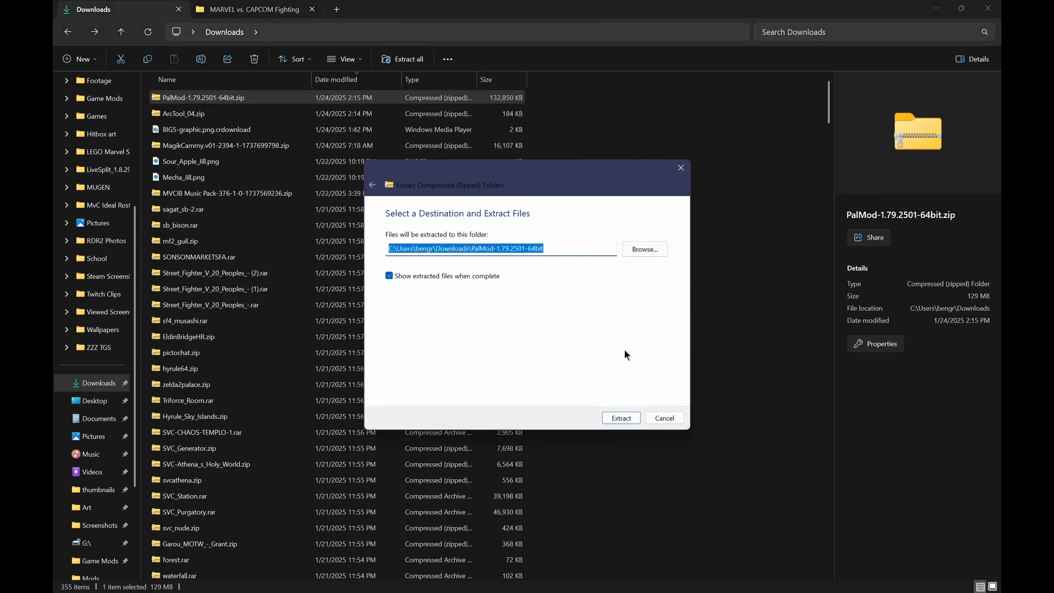
click(624, 421)
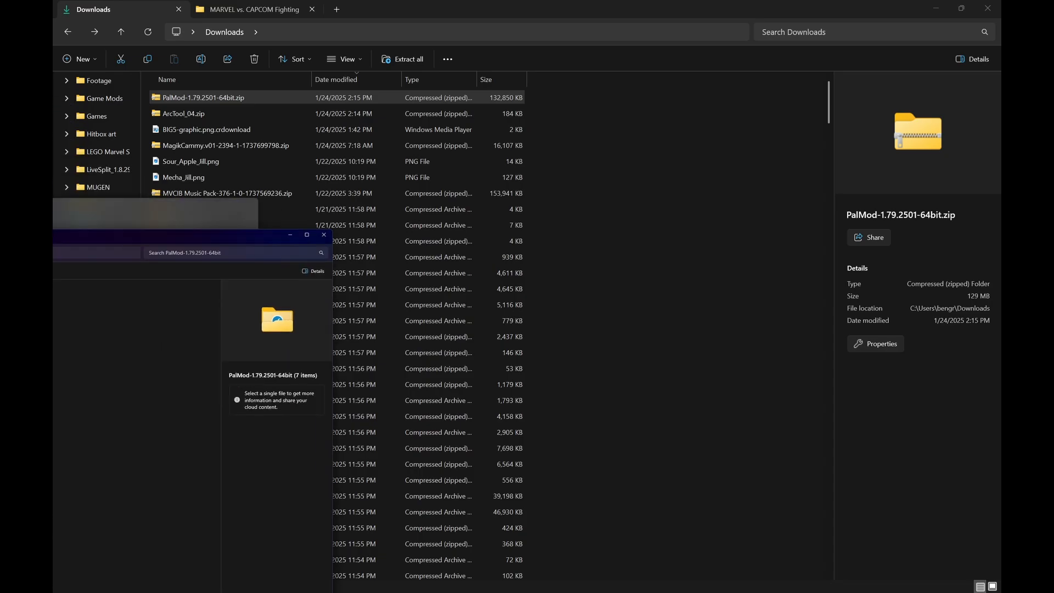
drag(167, 245, 202, 2)
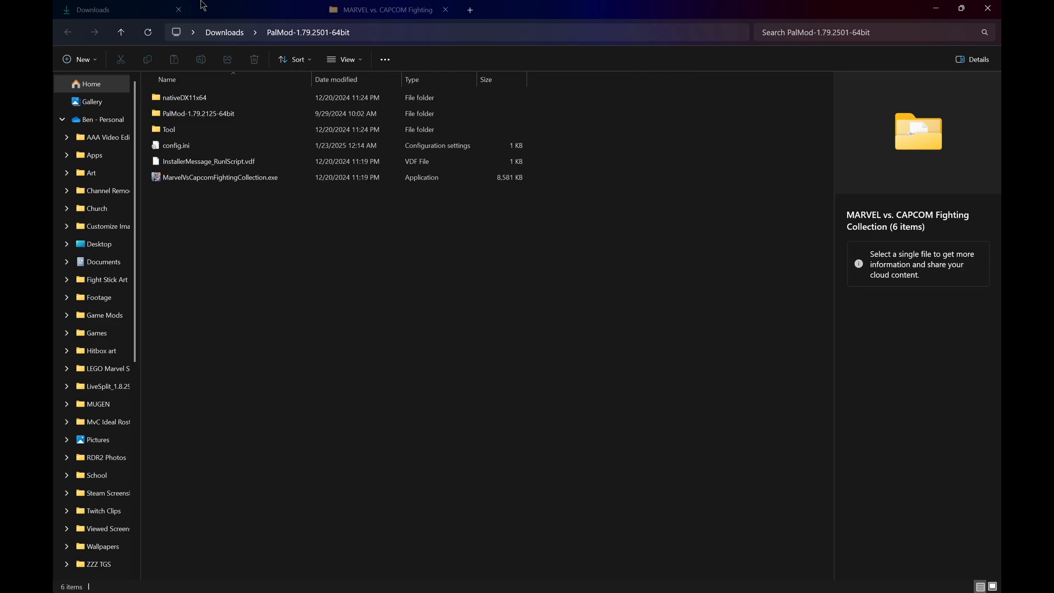
- Extract ArcTool_04.zip to its default folder, dock the extracted folder's window as a tab, and close the Downloads tab
click(138, 10)
click(206, 114)
right_click(206, 113)
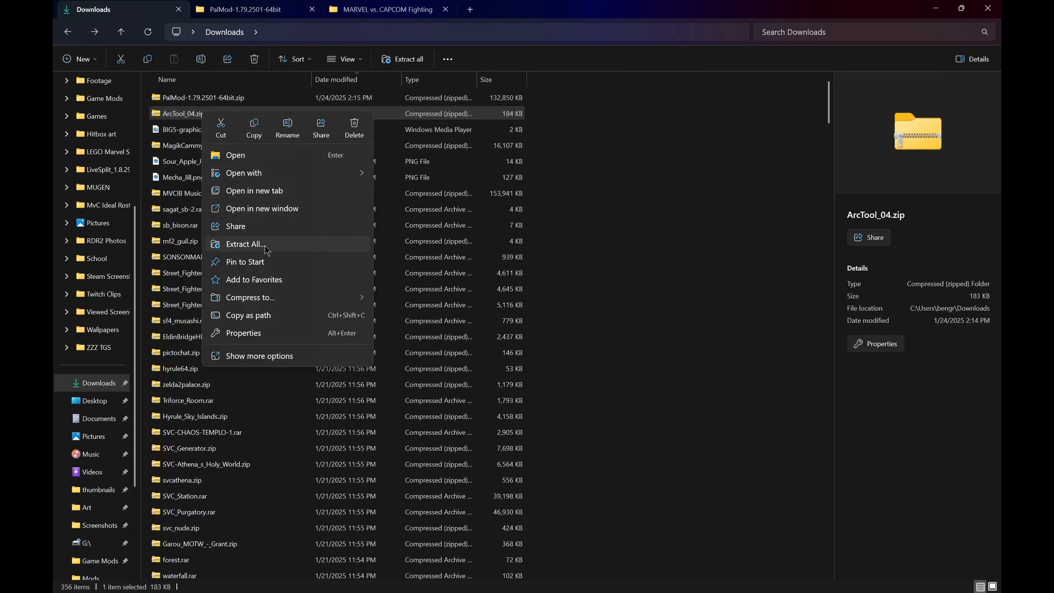
click(257, 244)
click(623, 419)
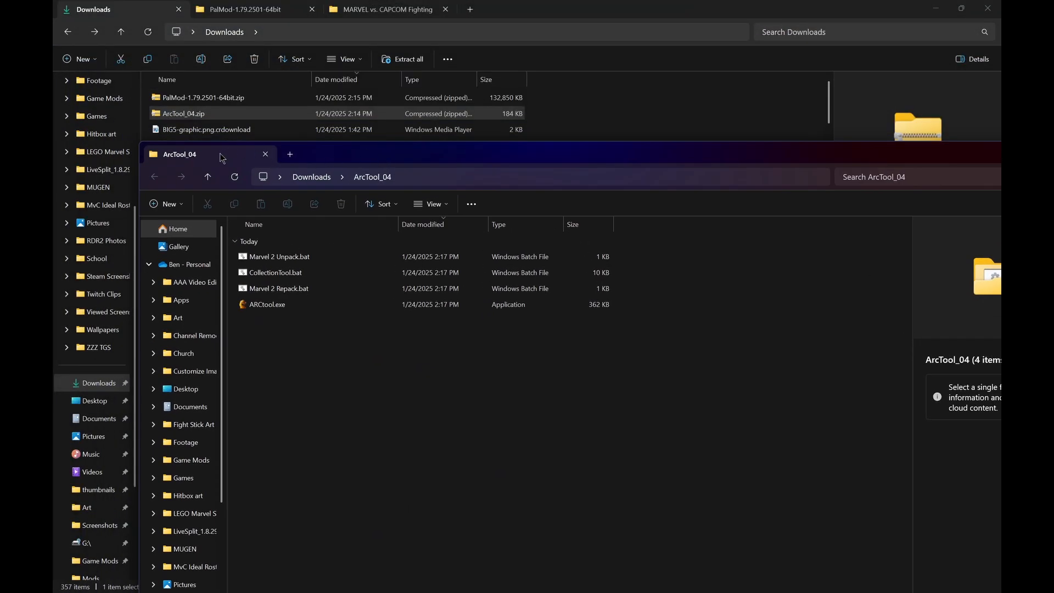
drag(222, 158, 379, 14)
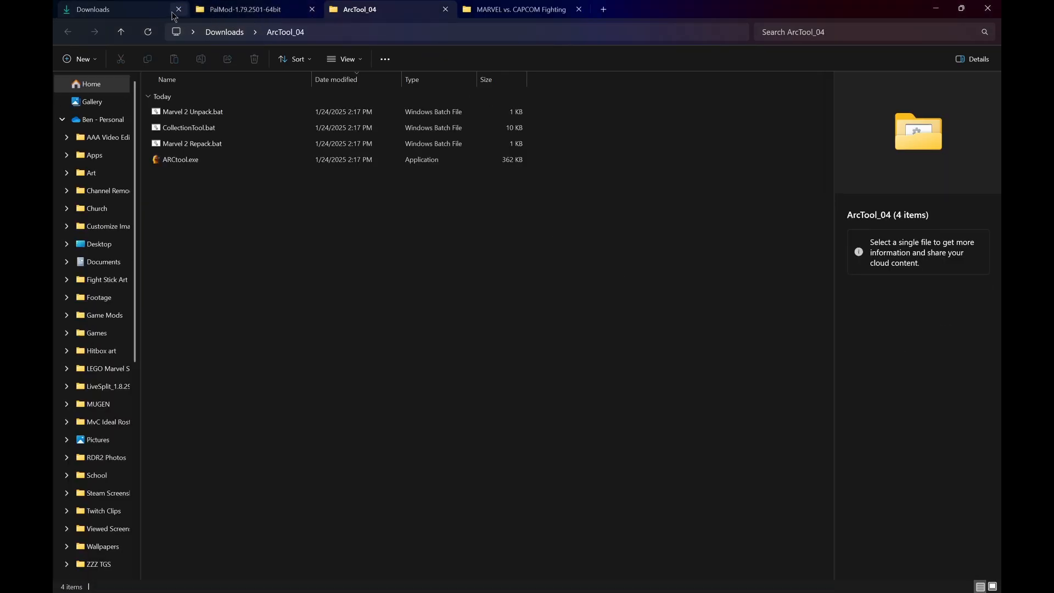
click(178, 10)
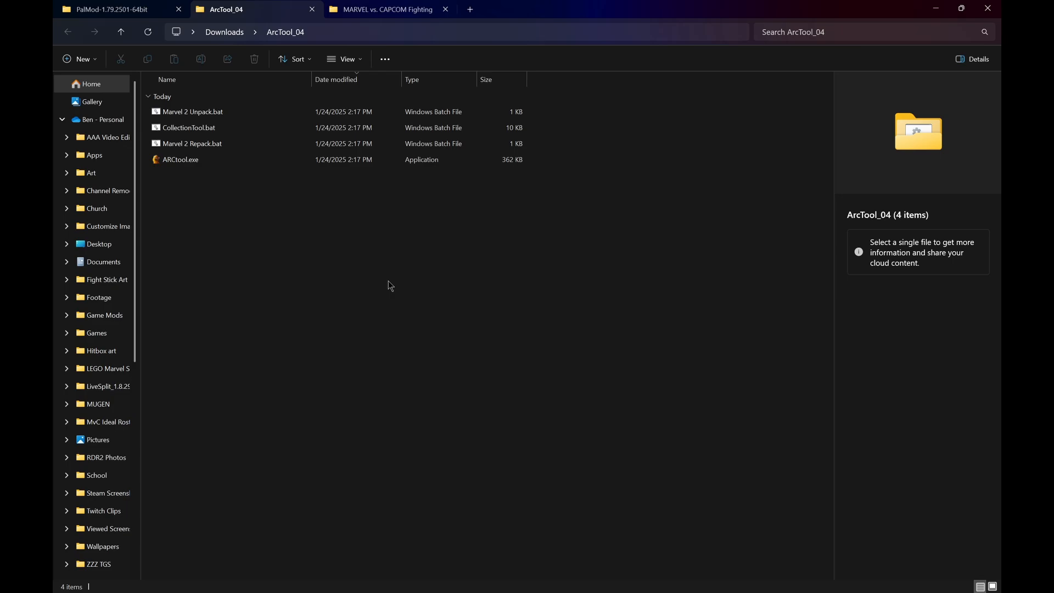
- Move the extracted PalMod-1.79.2501-64bit folder from Downloads into the MARVEL vs. CAPCOM Fighting Collection folder
click(110, 10)
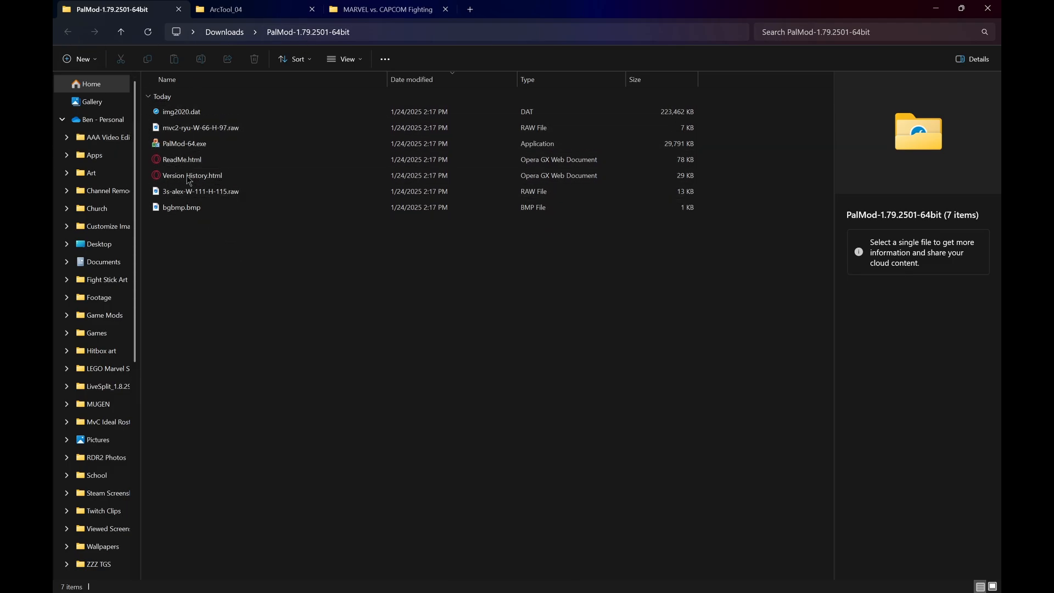
key(ctrl+Tab)
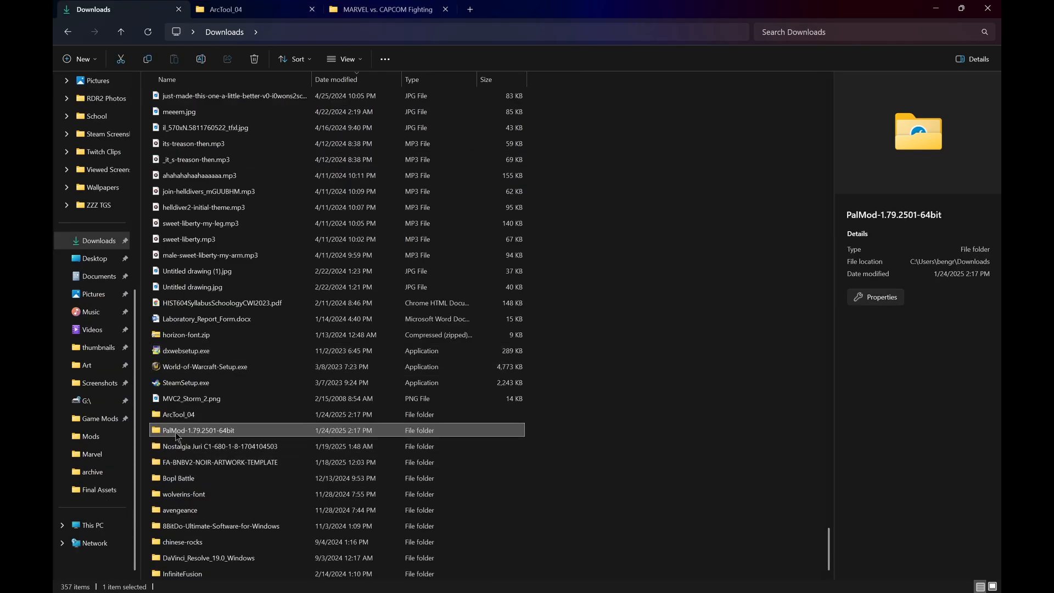
drag(176, 433, 331, 352)
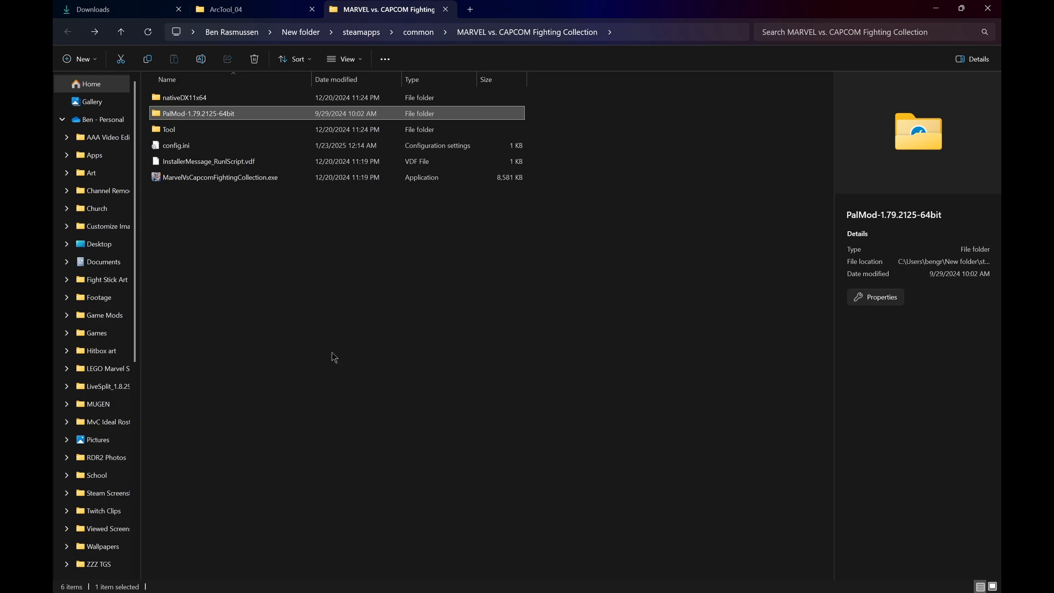
click(224, 117)
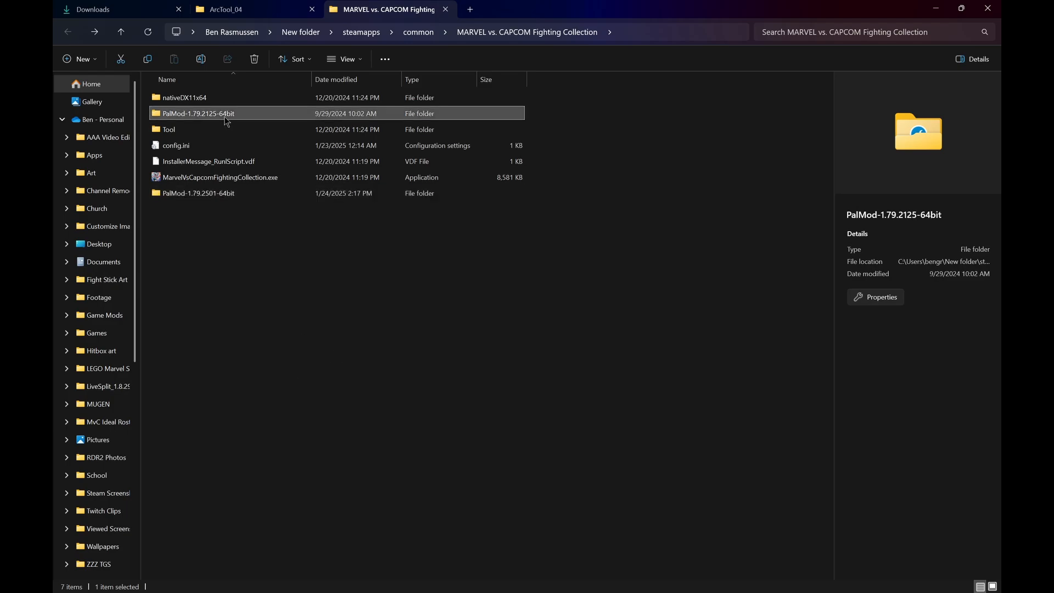
click(214, 193)
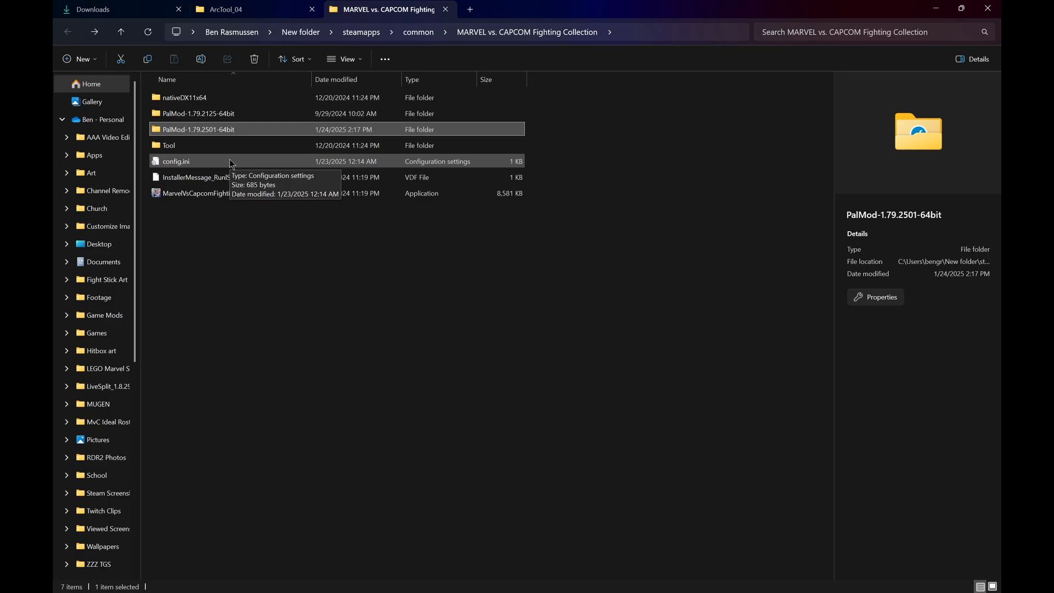
click(227, 115)
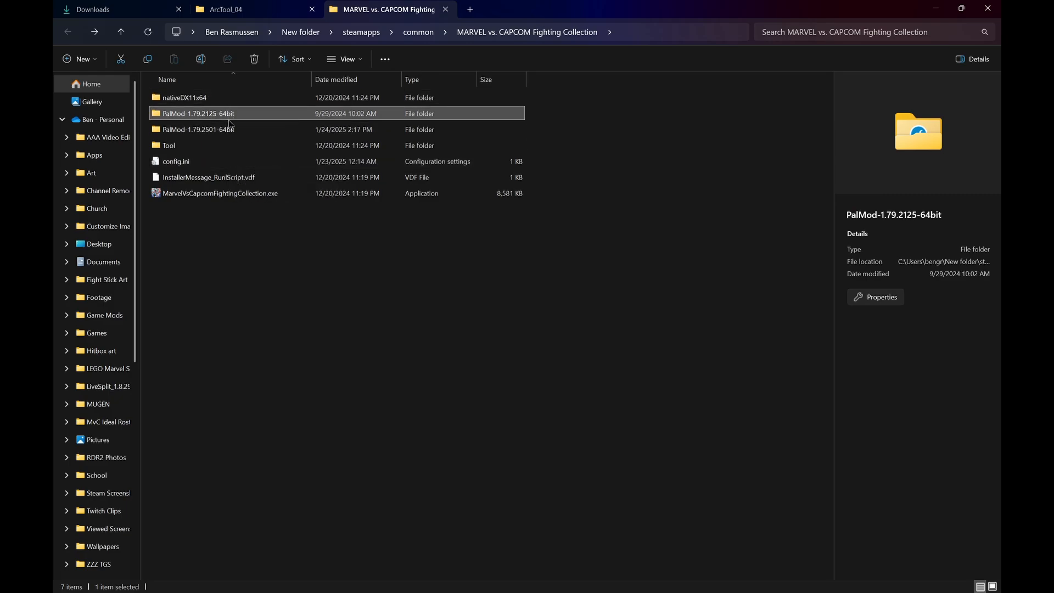
click(227, 128)
click(226, 114)
click(232, 133)
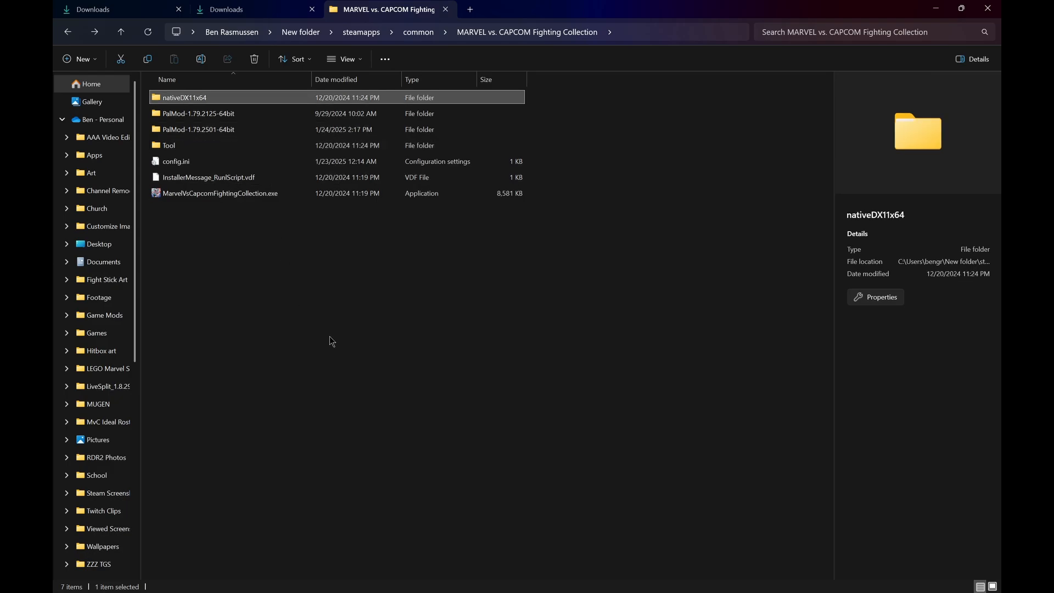
- Open the pc folder inside nativeDX11x64\arc in the game directory
double_click(257, 99)
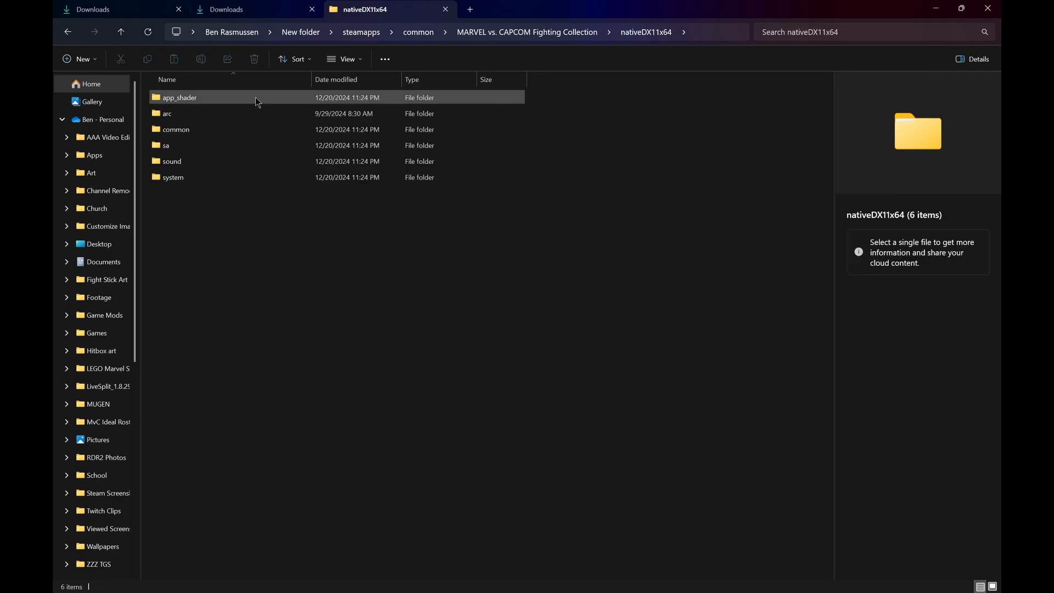
double_click(229, 115)
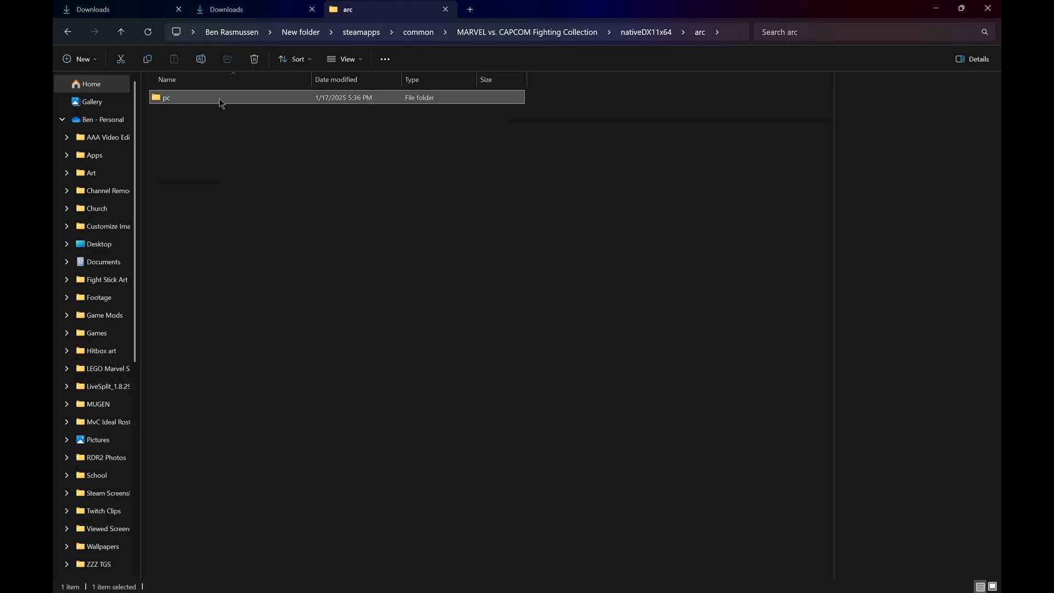
double_click(224, 99)
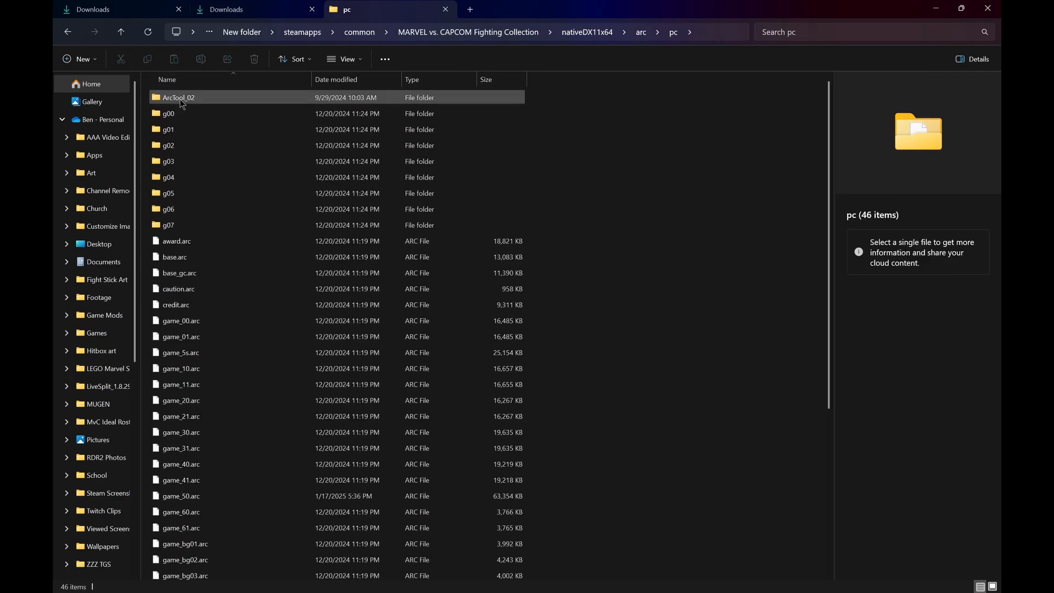
- Check the extracted ArcTool_04 folder in Downloads and open the ArcTool_02 folder inside the game's pc folder
click(231, 10)
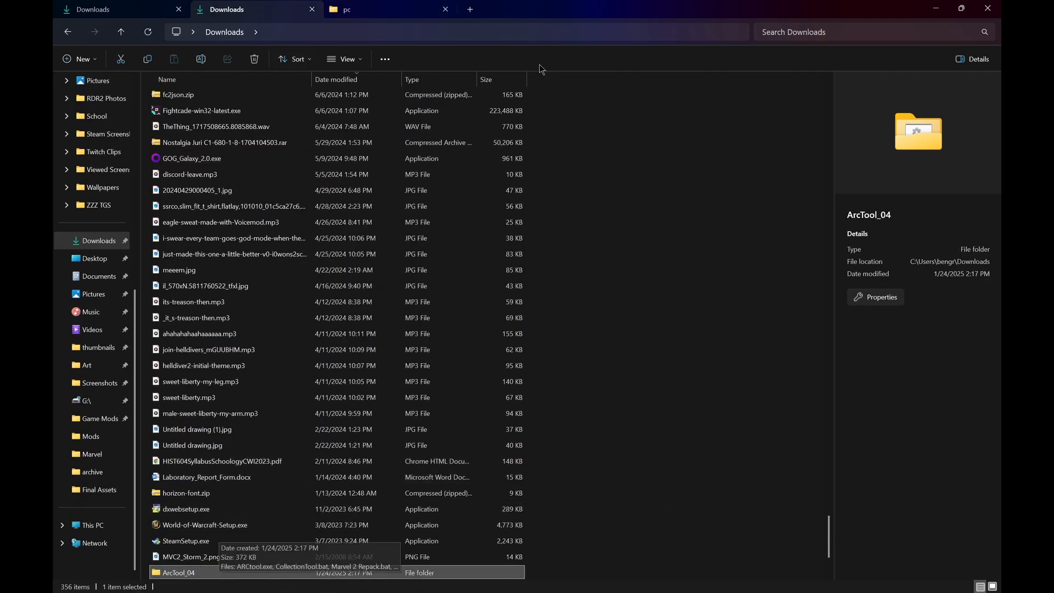
click(434, 10)
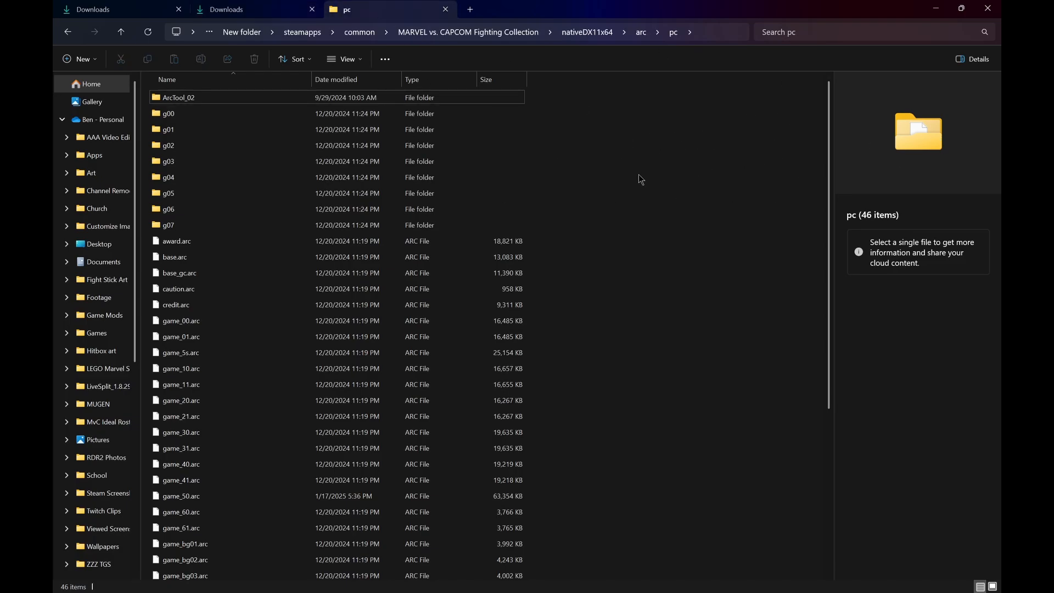
double_click(220, 98)
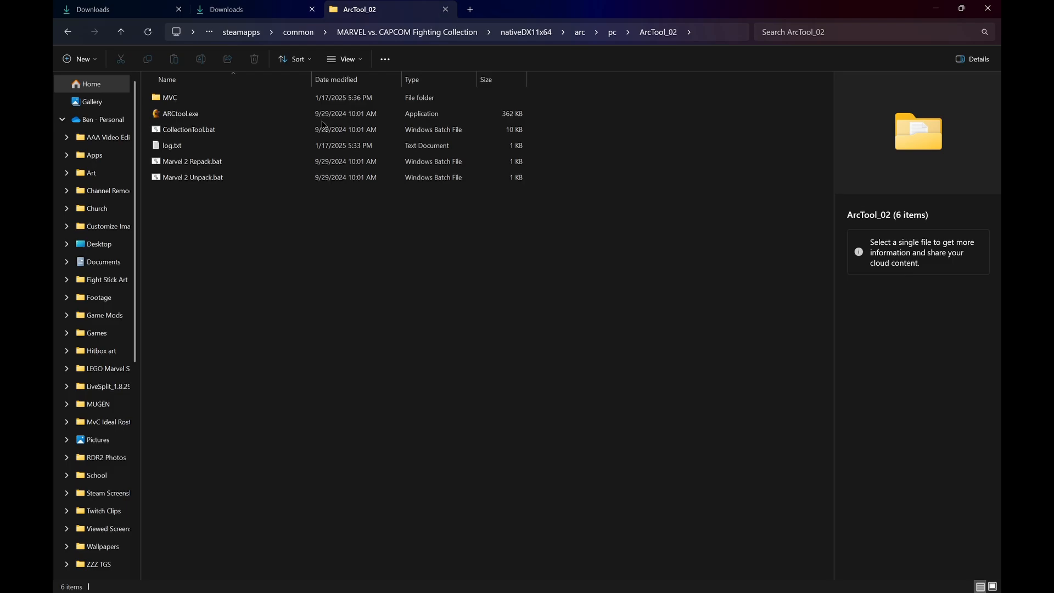
- Run Marvel 2 Unpack.bat in the ArcTool_02 folder and dismiss its console once it finishes
click(196, 180)
key(Return)
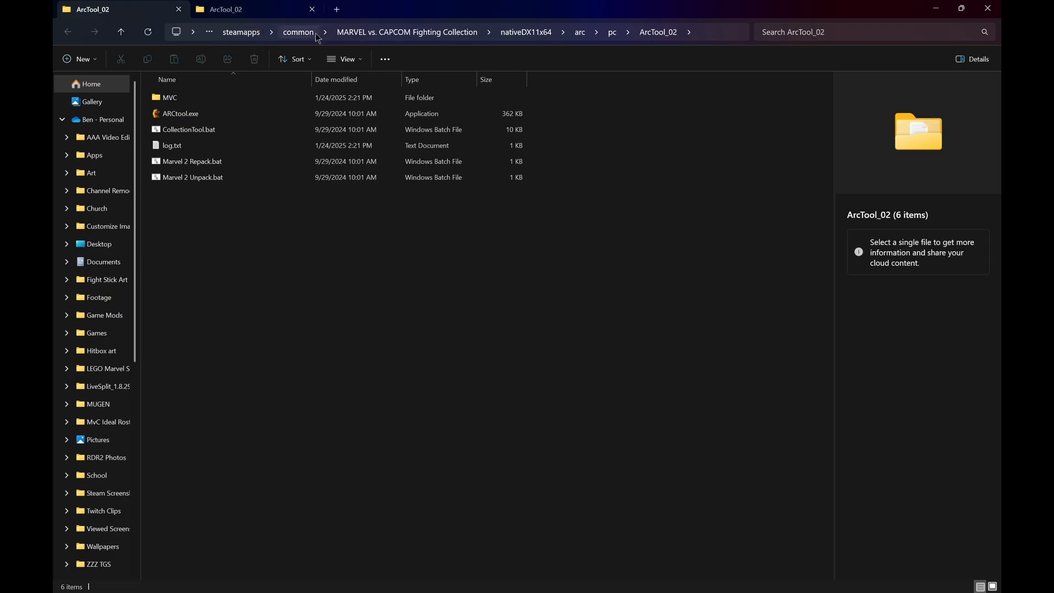
- Launch PalMod-64.exe from the PalMod-1.79.2125-64bit folder inside MARVEL vs. CAPCOM Fighting Collection
click(406, 31)
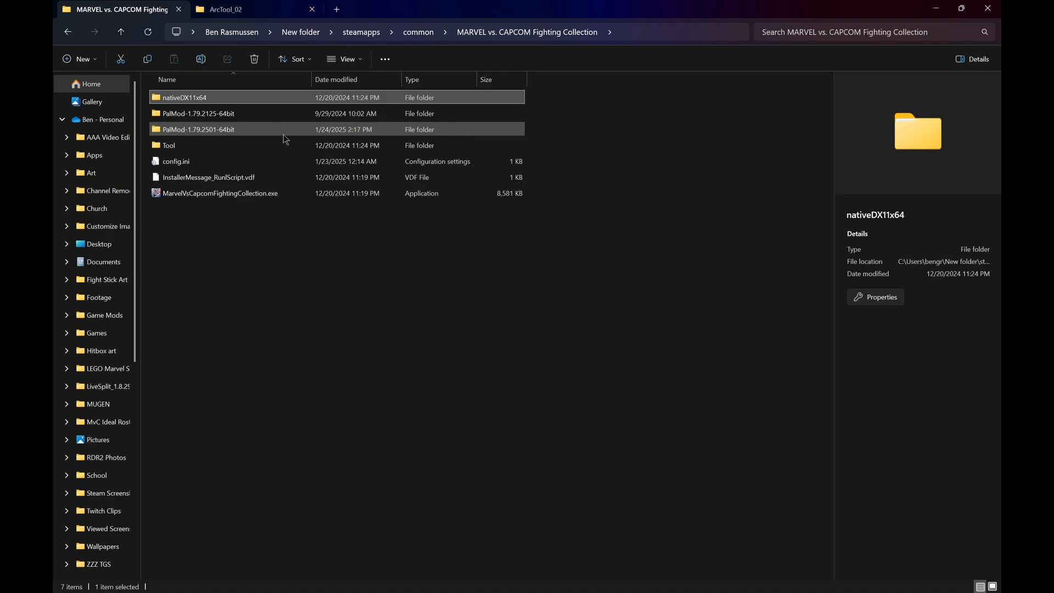
double_click(263, 114)
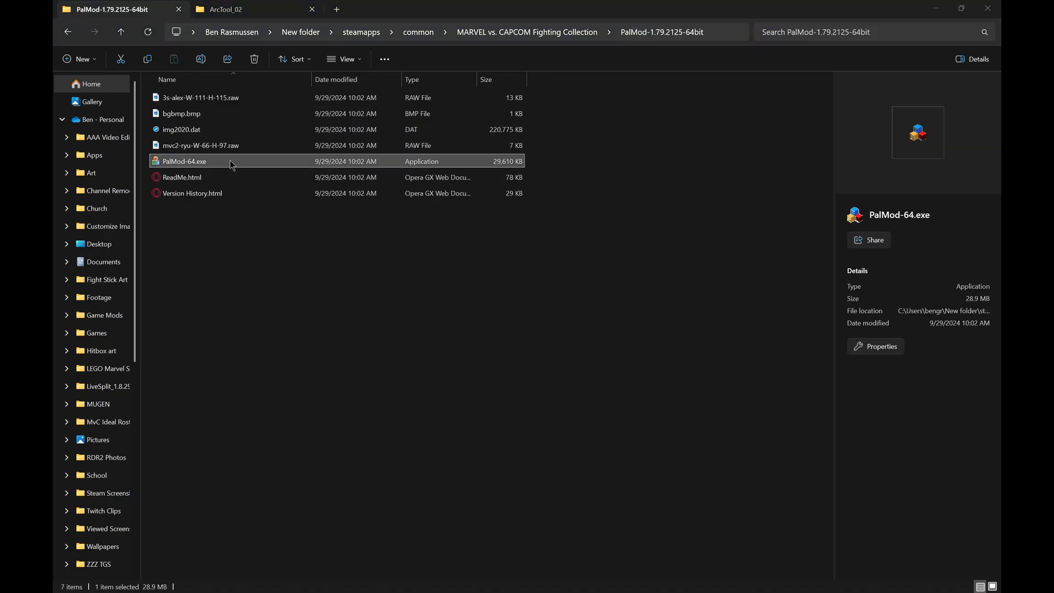
double_click(232, 163)
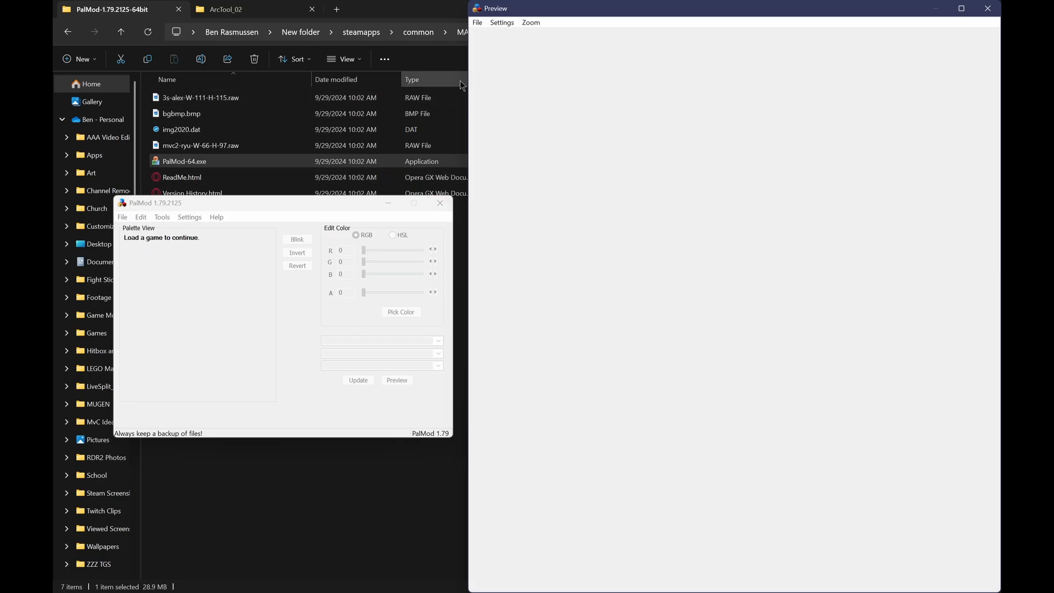
- Load the MvC2 (Steam) ROM file mvsc2.21D3D8A7 from nativeDX11x64\arc\pc\ArcTool_02\MVC\game_50\bin
click(478, 25)
click(122, 217)
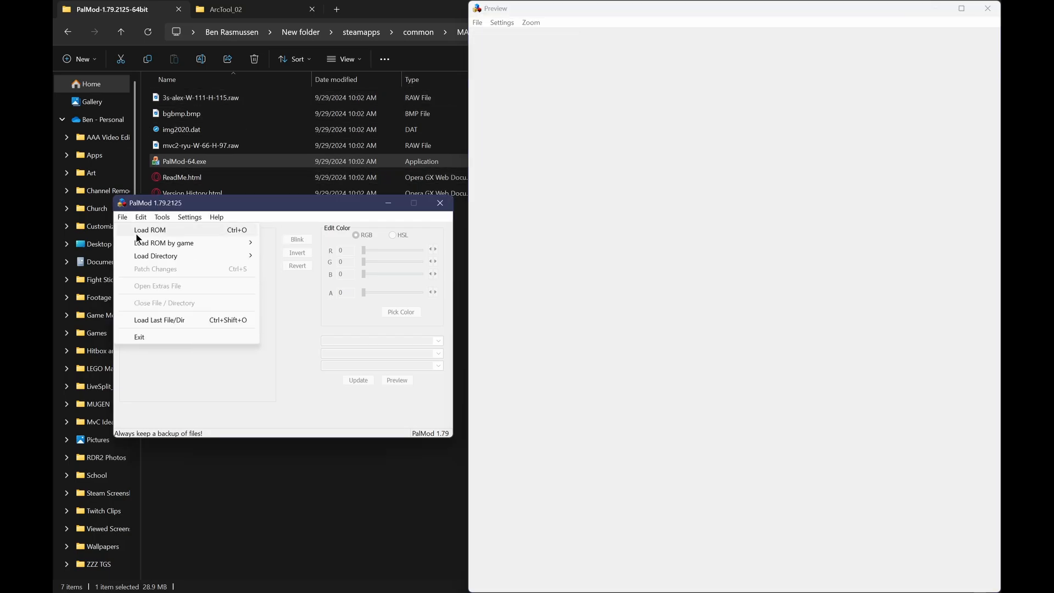
click(139, 234)
click(272, 256)
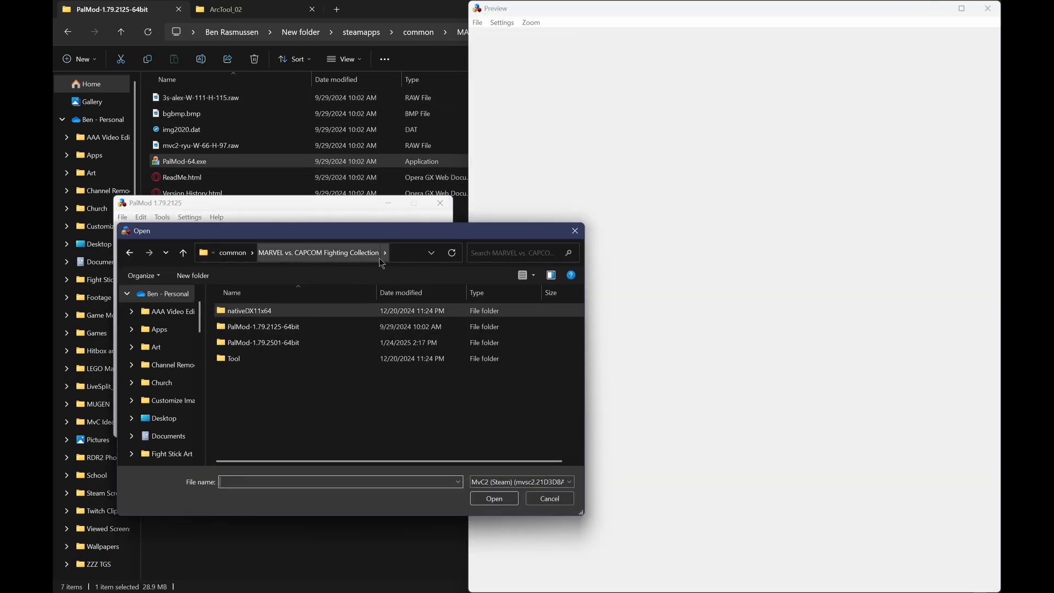
double_click(271, 317)
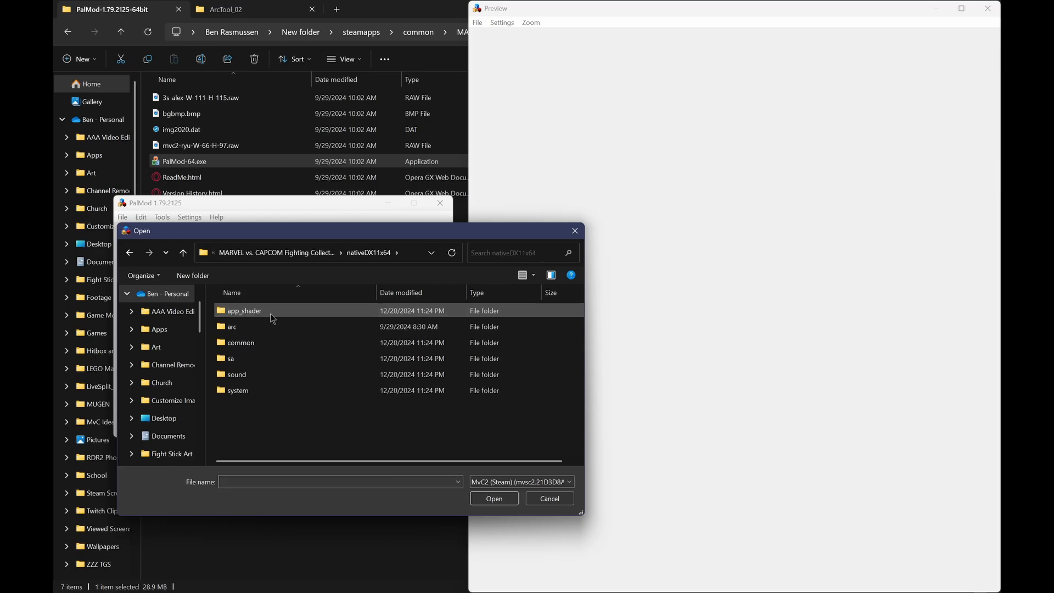
double_click(270, 321)
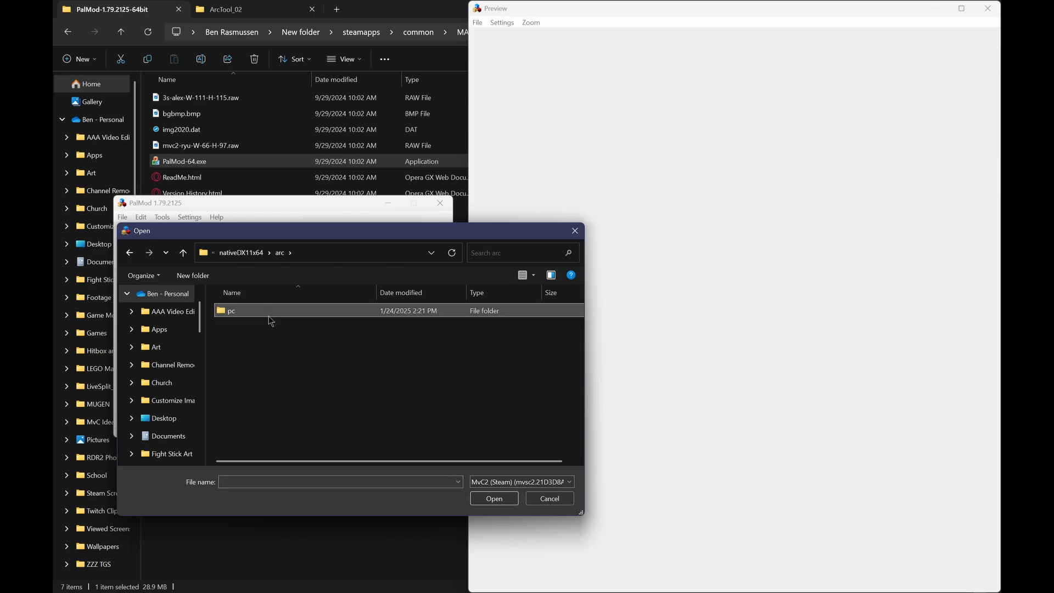
double_click(268, 315)
double_click(269, 316)
double_click(269, 315)
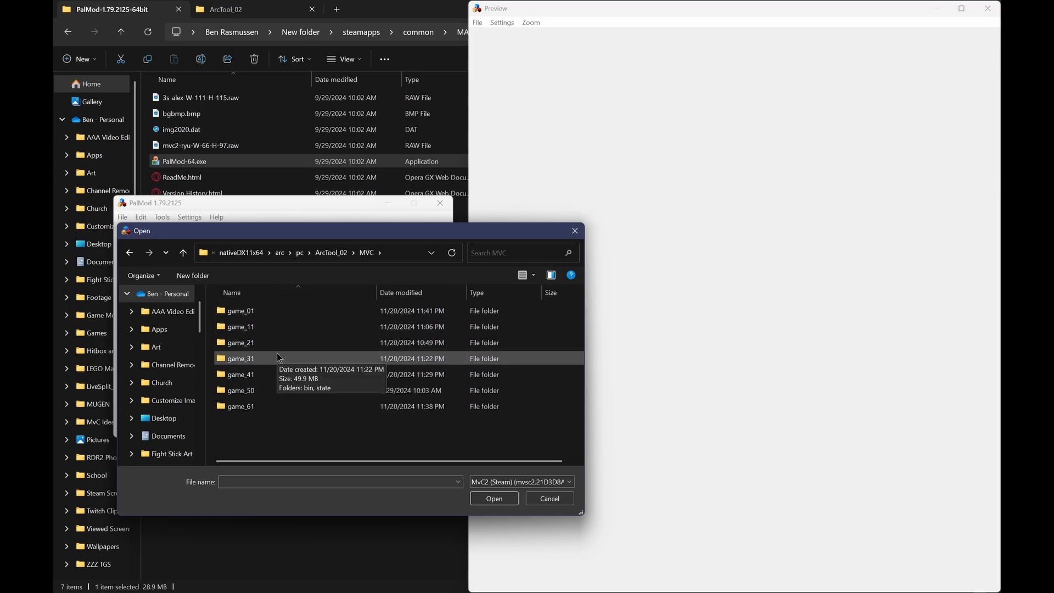
click(336, 308)
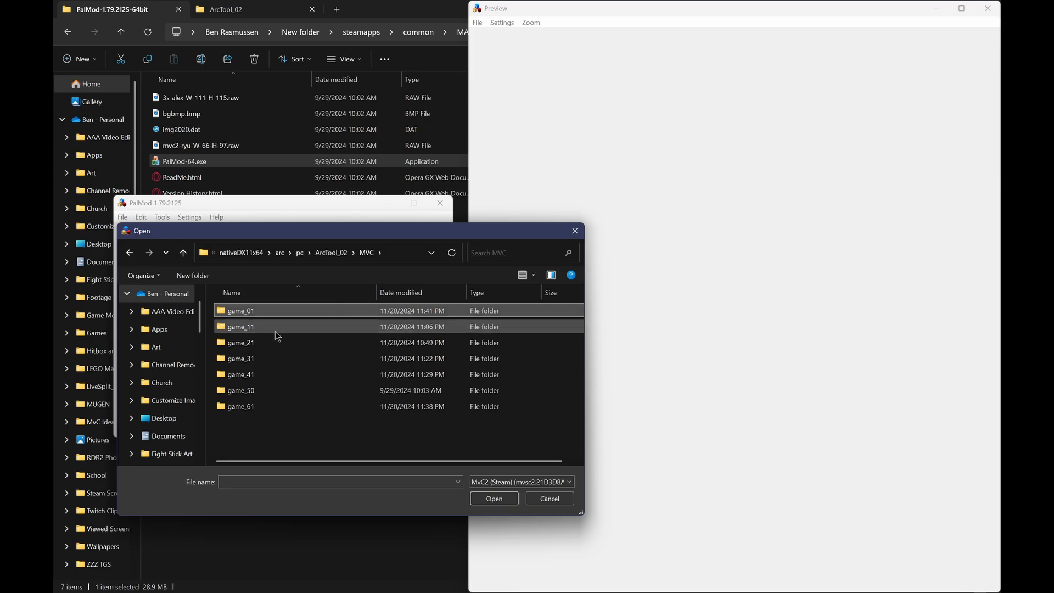
click(277, 375)
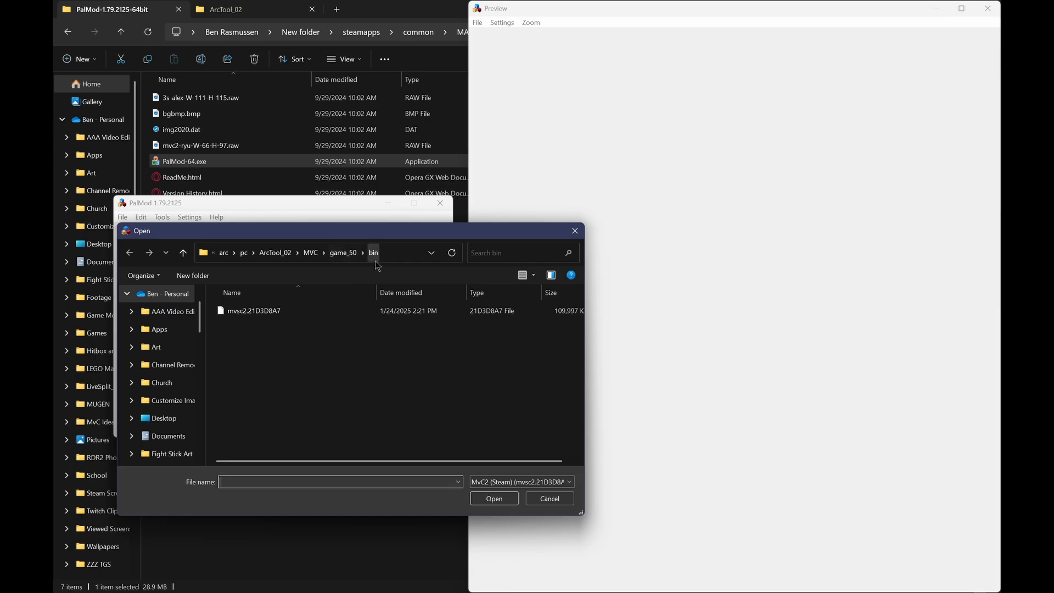
click(284, 313)
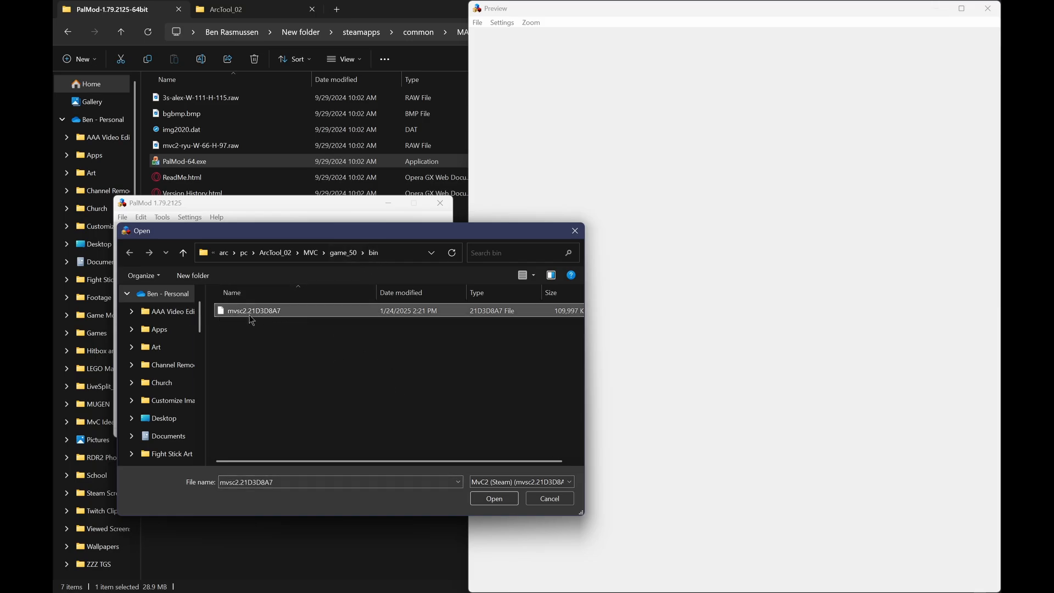
click(483, 499)
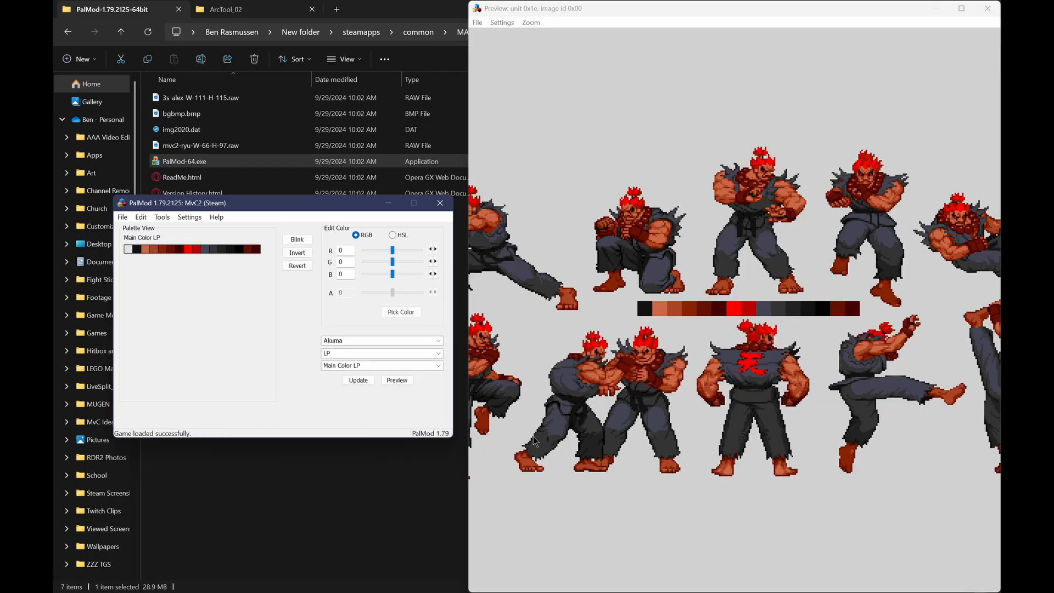
- Display Gambit's HK palette in the preview
scroll(727, 310, up, 1)
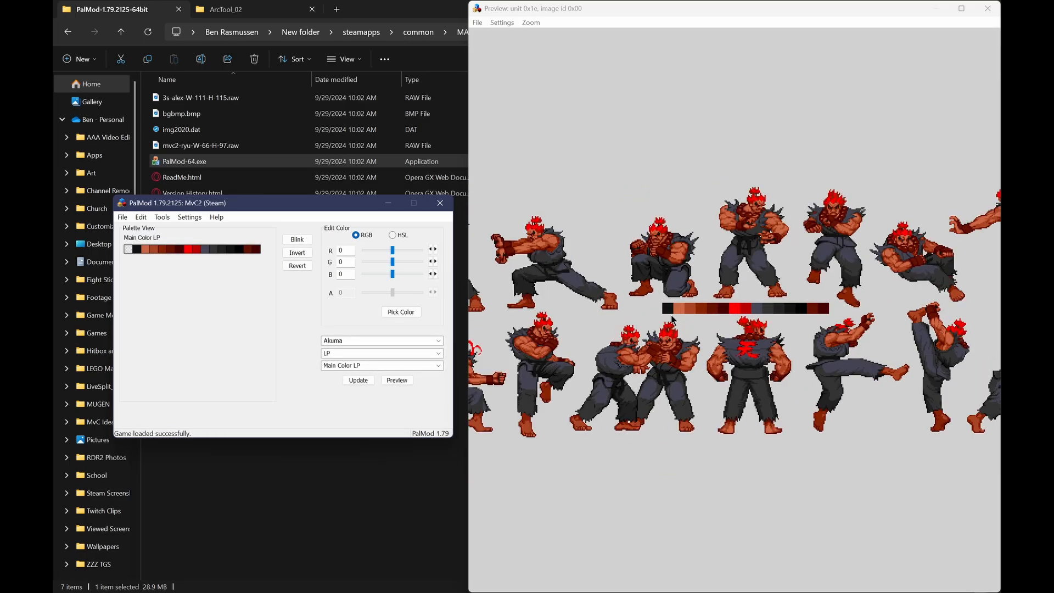
click(402, 344)
click(435, 341)
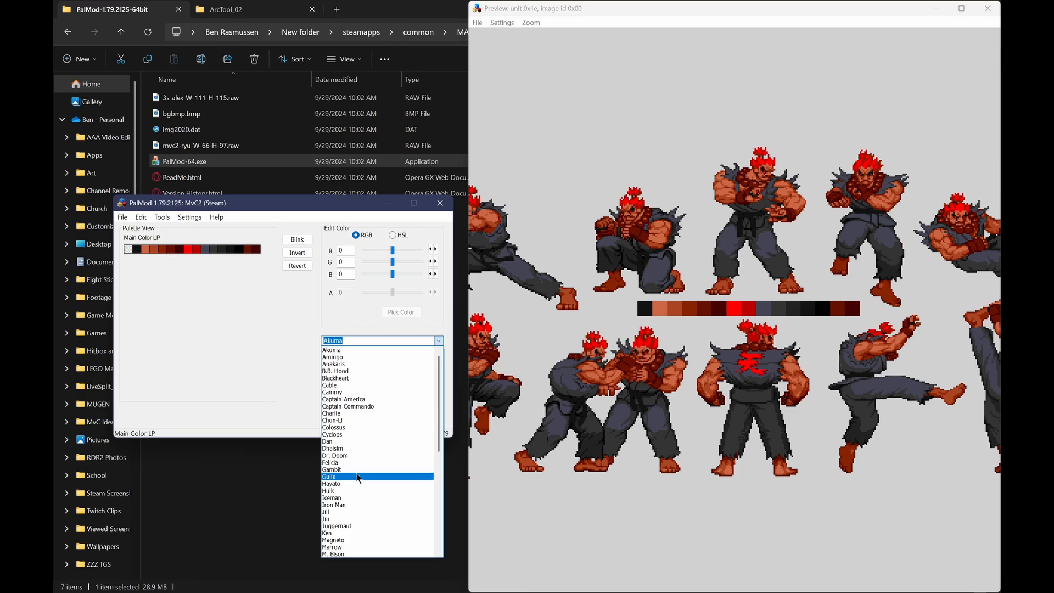
click(359, 470)
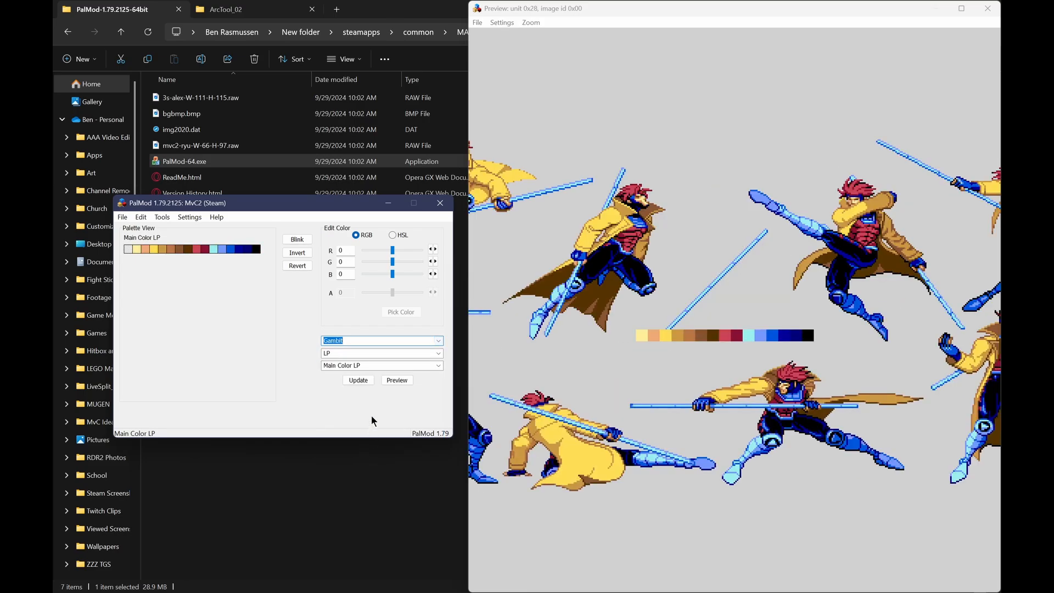
click(440, 353)
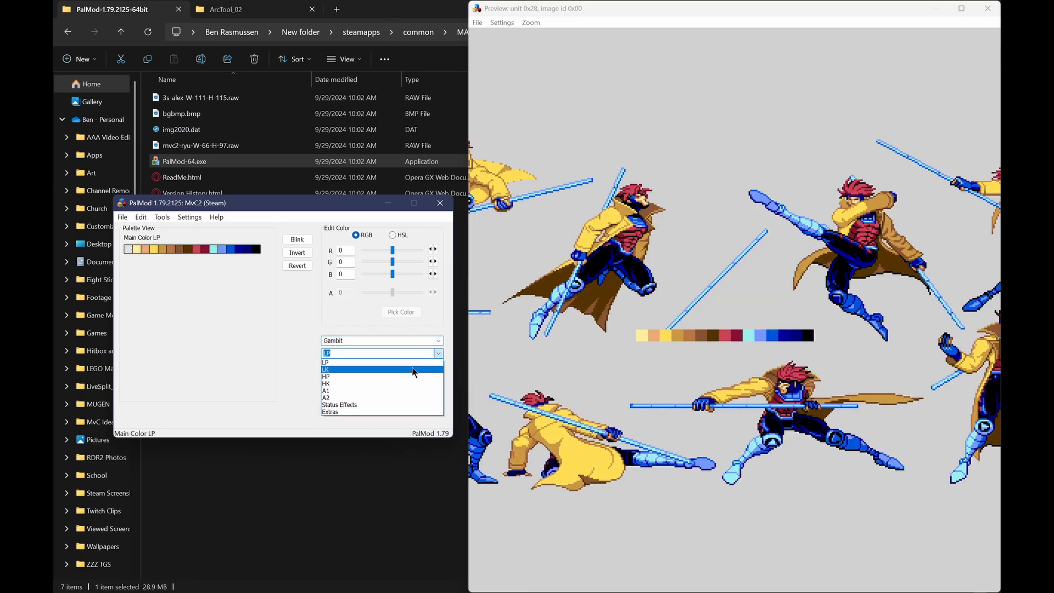
click(386, 384)
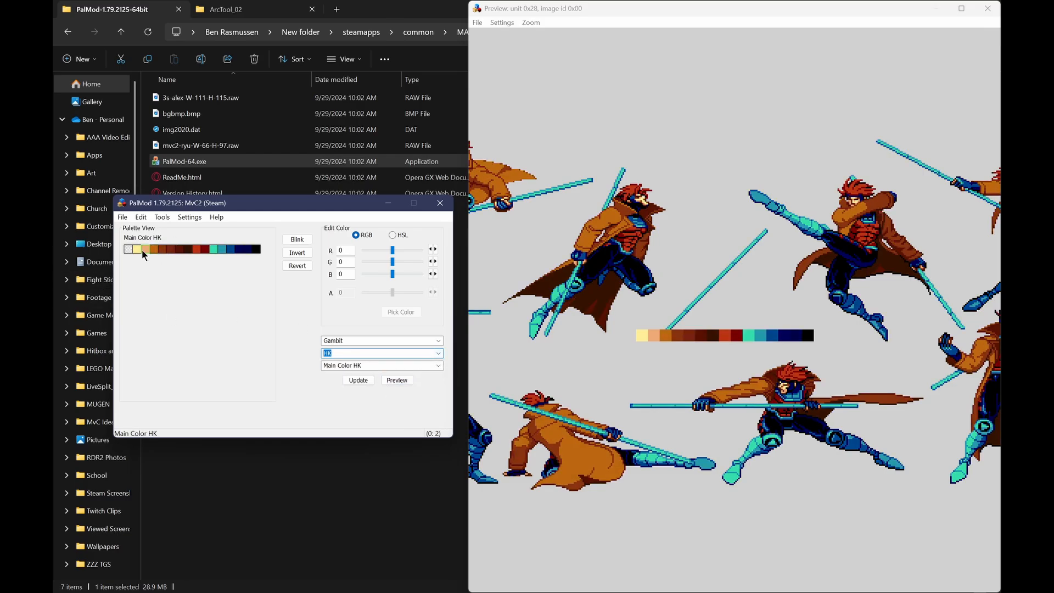
- Select the orange coat swatch in Gambit's HK palette and view its colour picker without changing the colour
click(157, 248)
click(398, 311)
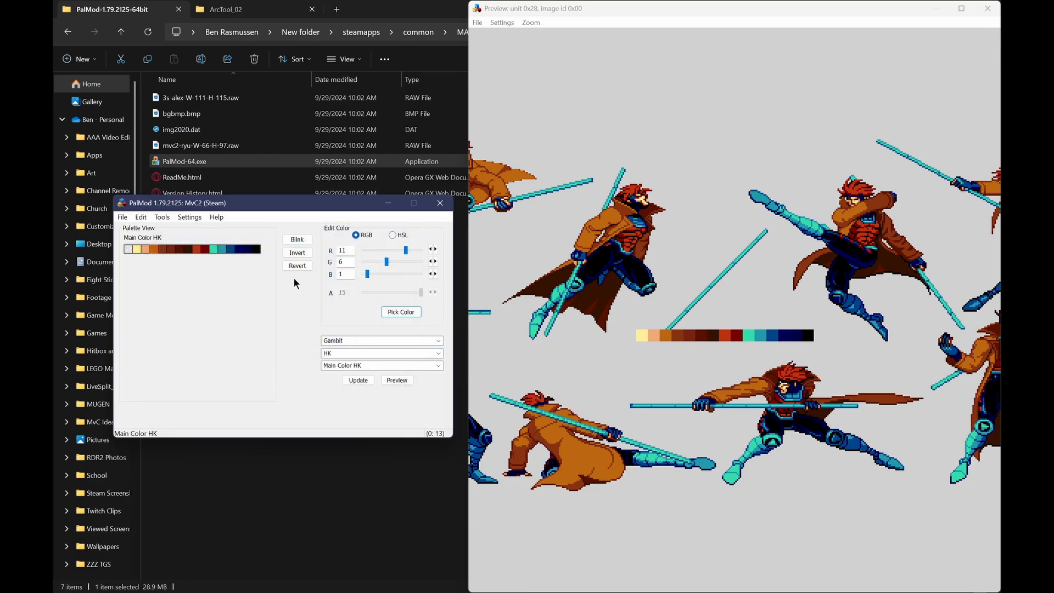
click(401, 230)
click(120, 217)
click(126, 218)
click(126, 218)
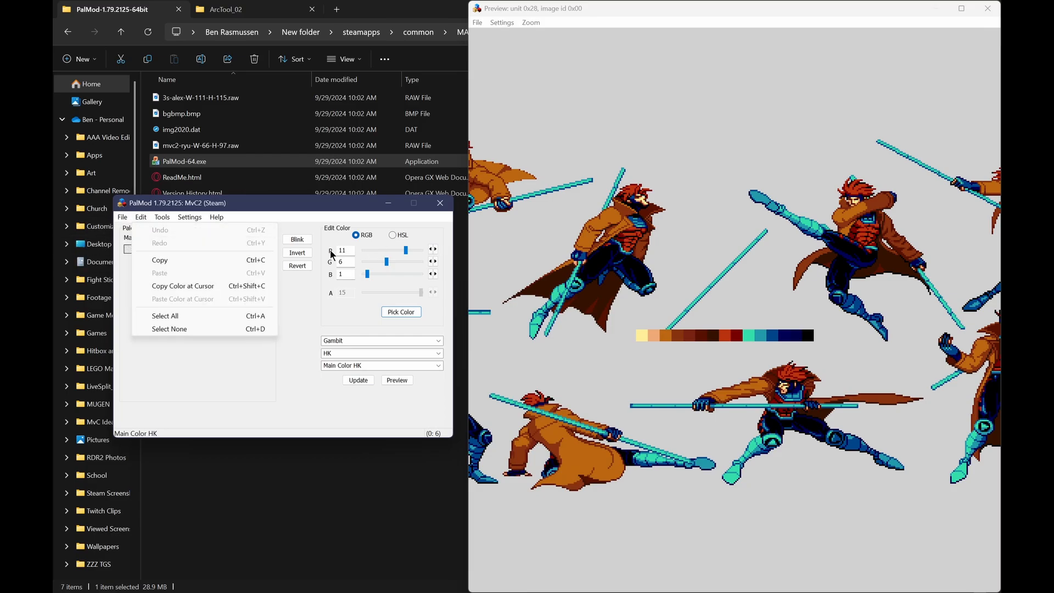
mouse_move(122, 217)
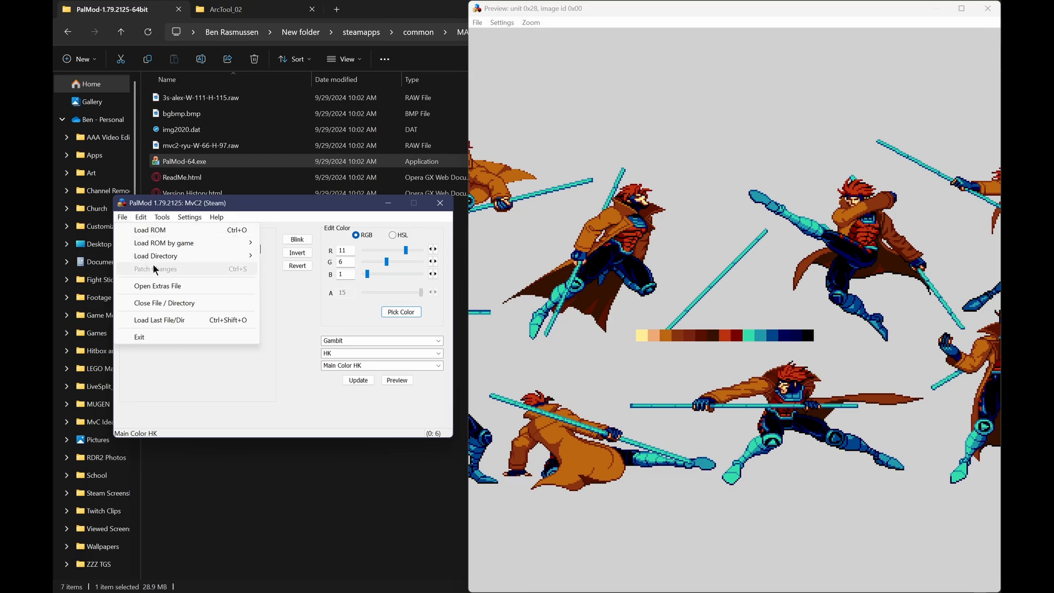
click(285, 349)
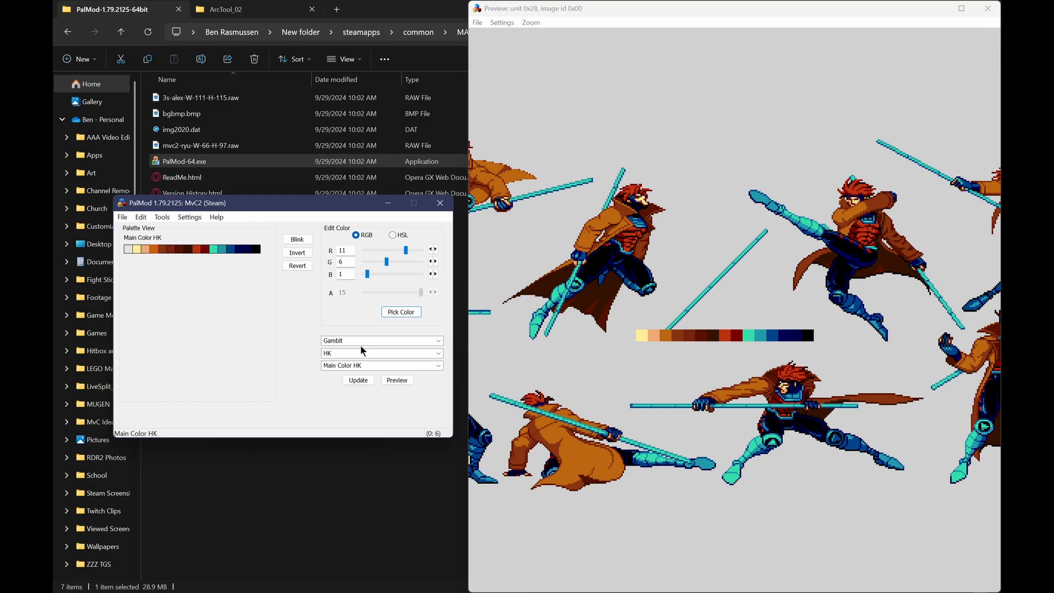
- Display Magneto's HP palette in the preview
click(439, 342)
click(399, 365)
click(437, 343)
click(387, 392)
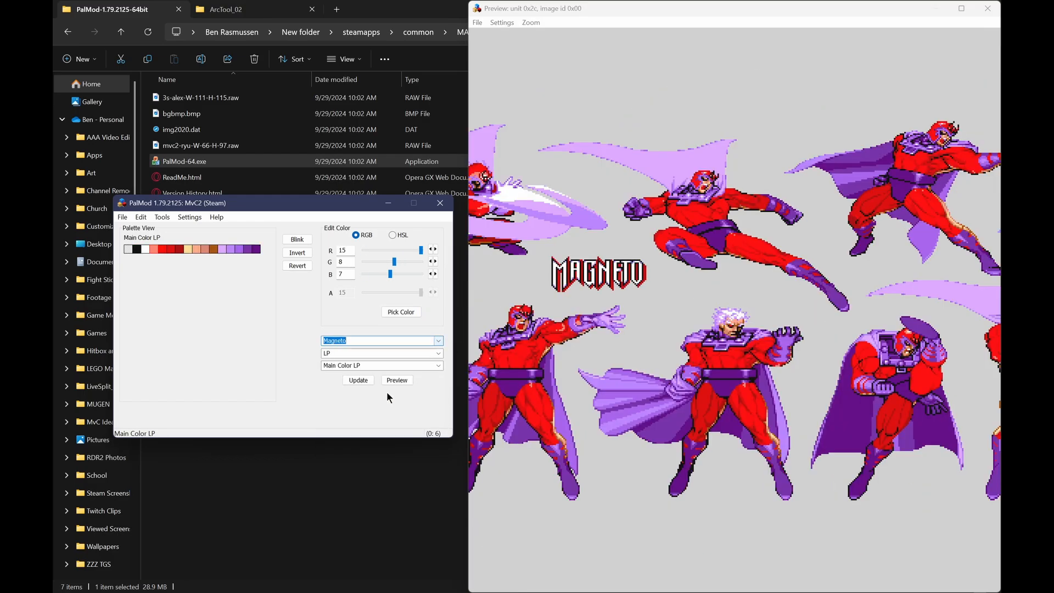
click(438, 354)
click(385, 376)
click(379, 353)
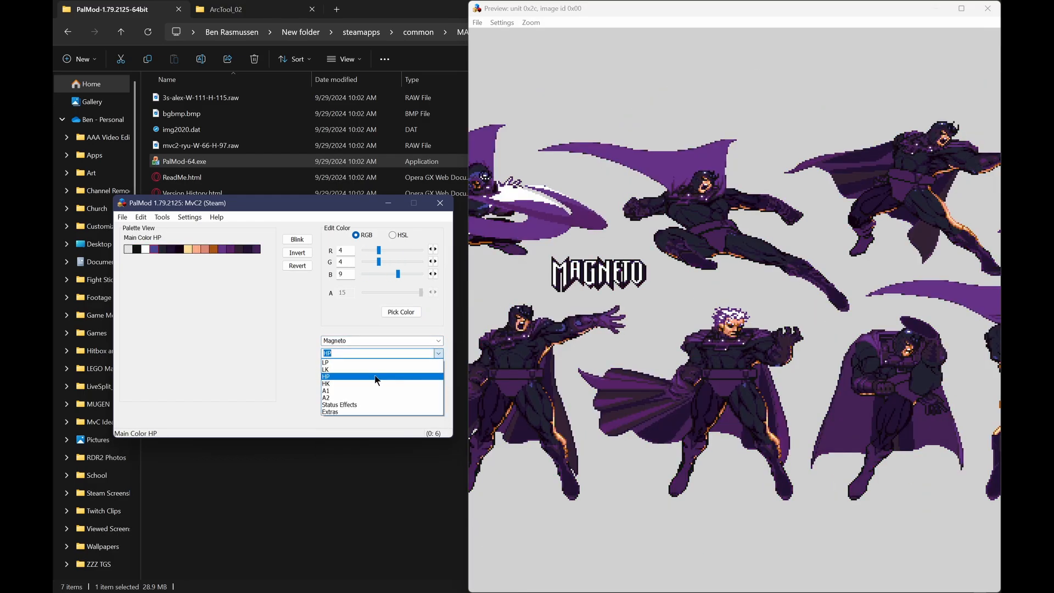
click(373, 377)
click(122, 217)
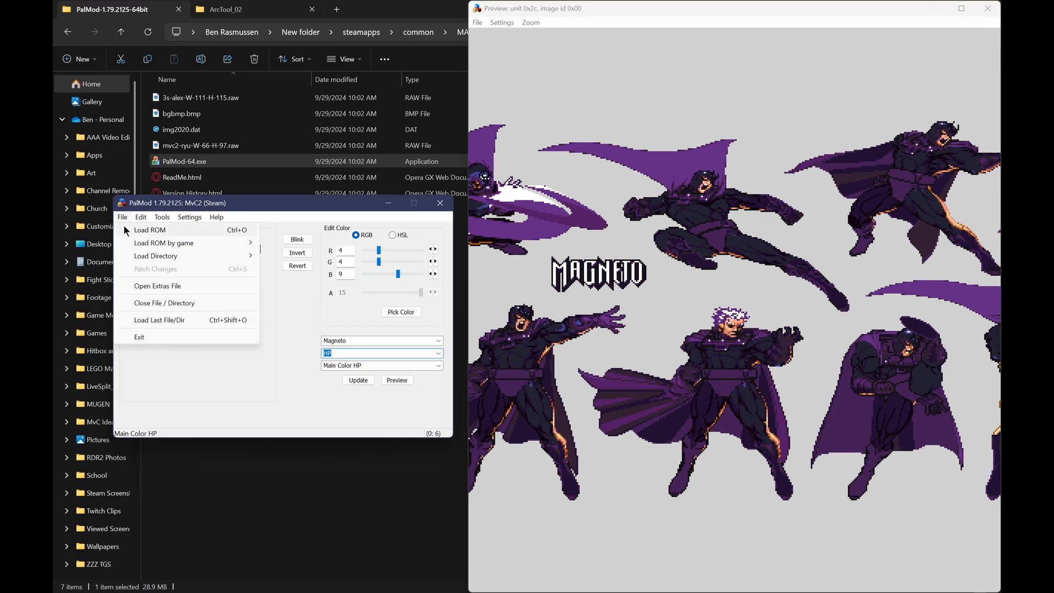
mouse_move(161, 261)
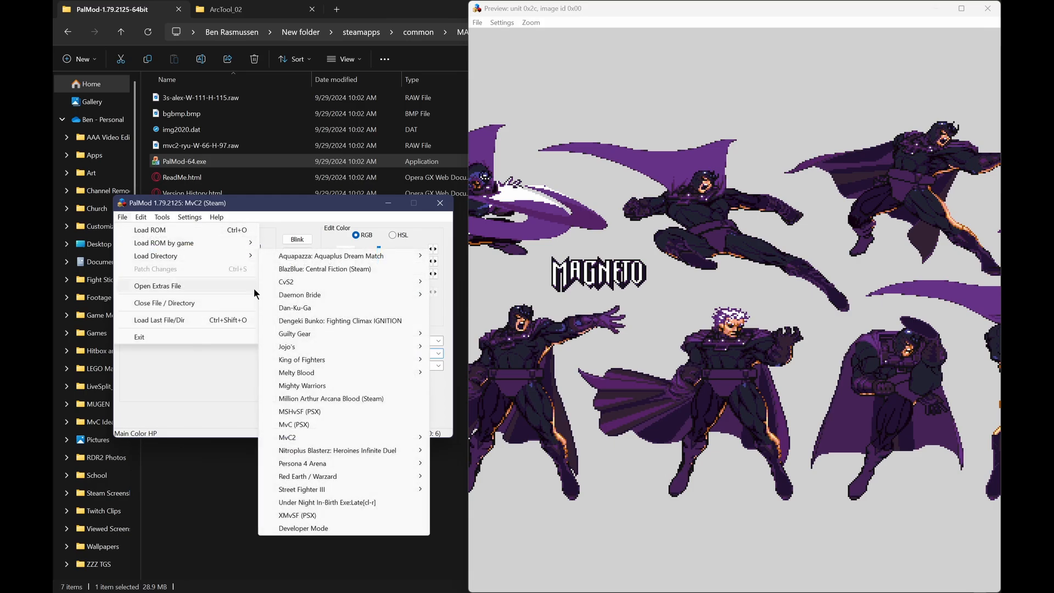
click(204, 392)
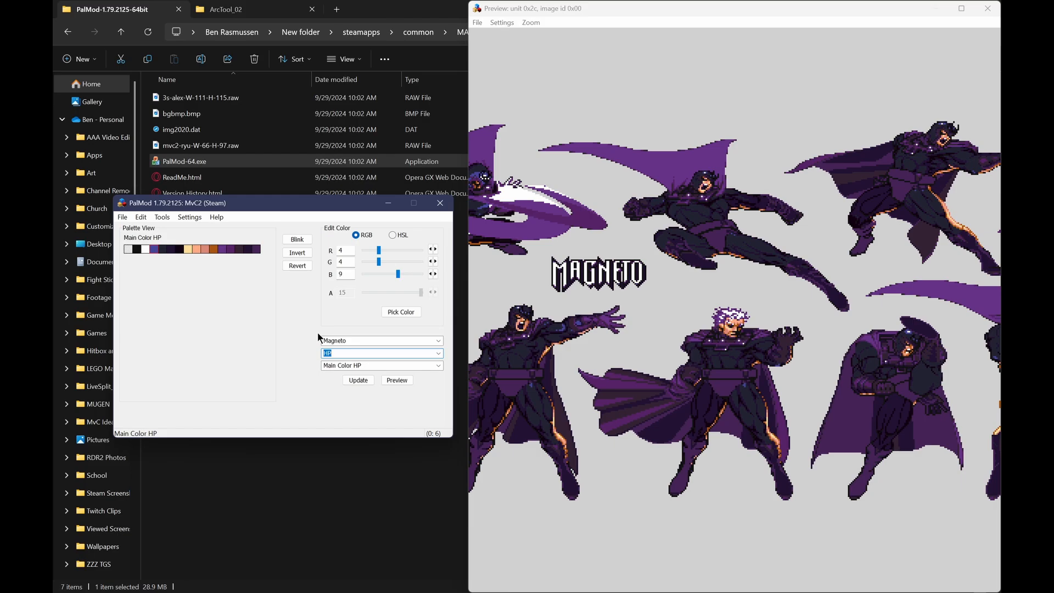
- Close PalMod, run Marvel 2 Repack.bat in the ArcTool_02 folder, and dismiss its console once it finishes
click(440, 202)
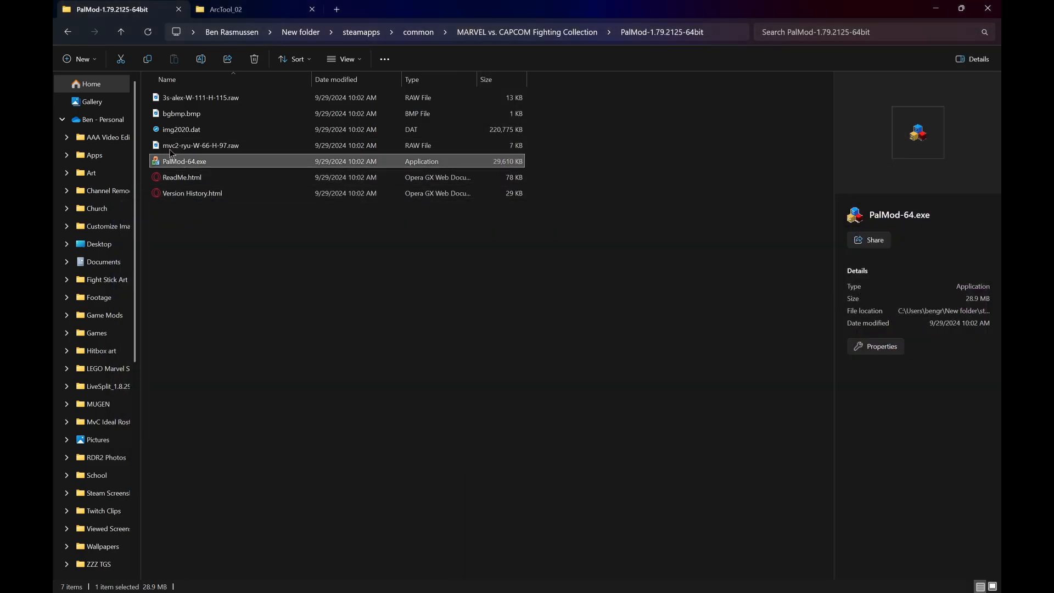
click(220, 12)
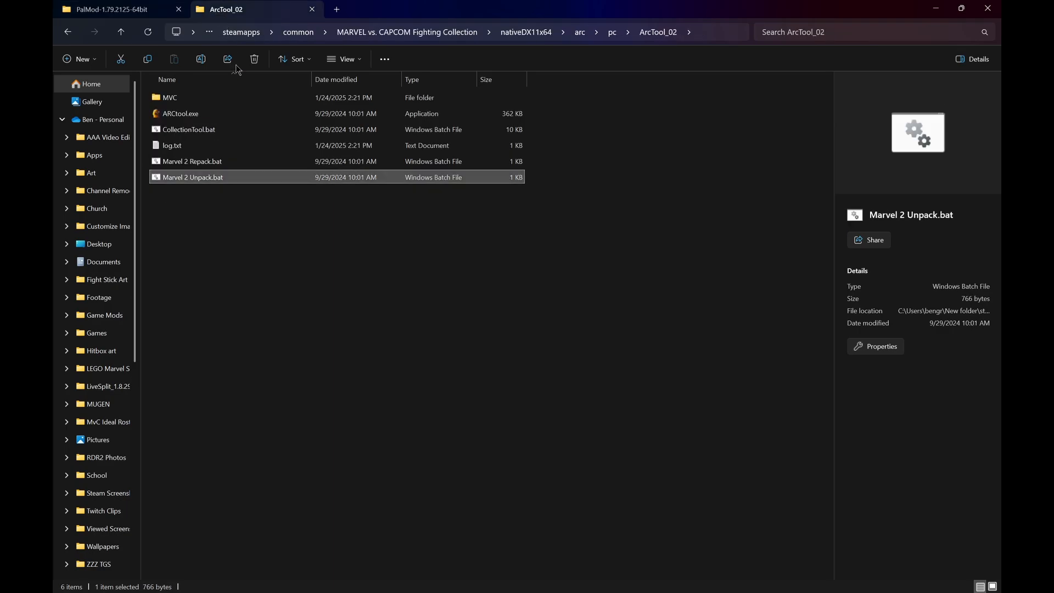
double_click(212, 163)
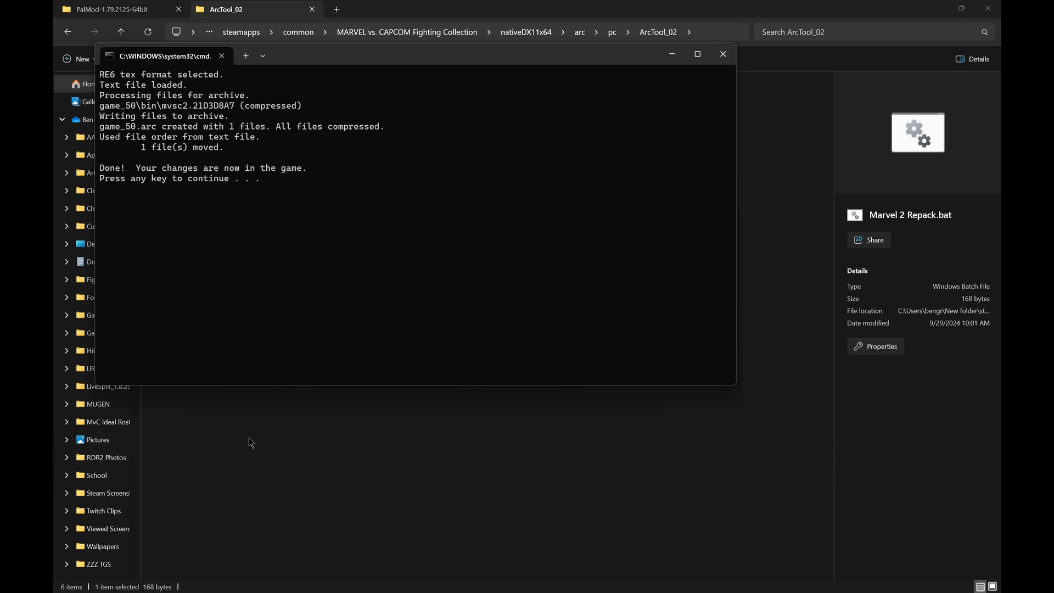
key(Return)
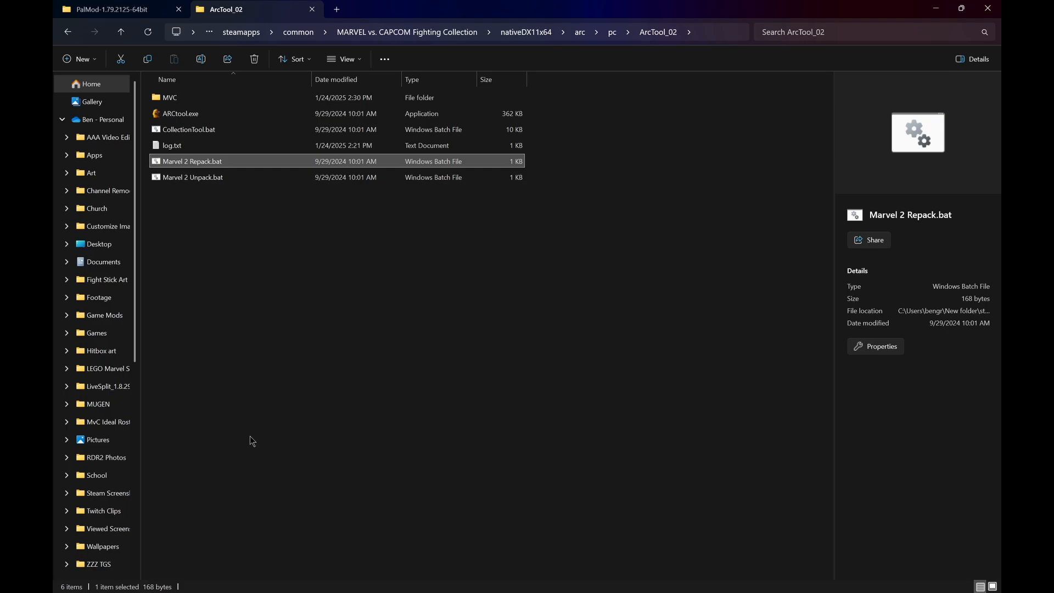